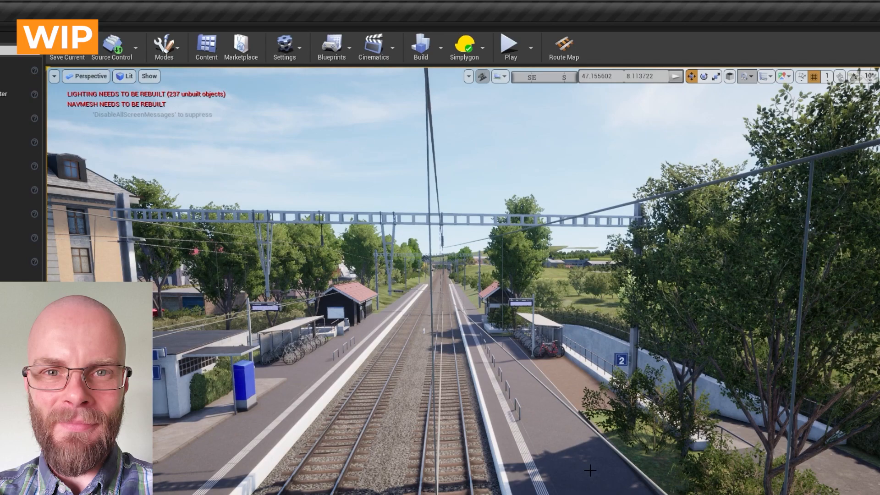
- Lengthen the short hedge spline on the road near the existing hedge corner by pulling out its end point
right_drag(590, 470, 428, 467)
key(e)
key(w)
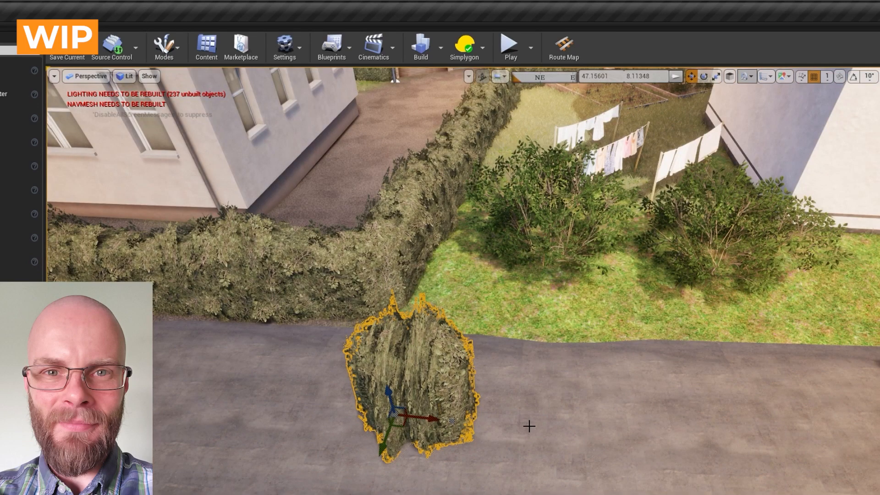
mouse_move(575, 442)
right_down()
mouse_move(539, 435)
mouse_move(559, 453)
mouse_move(577, 437)
right_up()
key(w)
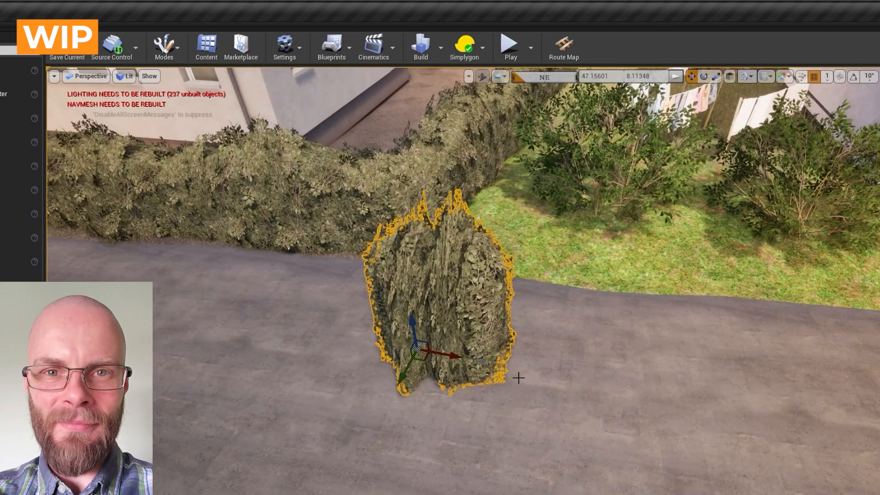
alt+middle_click(484, 361)
mouse_move(484, 361)
right_down()
mouse_move(493, 367)
mouse_move(481, 371)
right_up()
right_drag(536, 378, 536, 378)
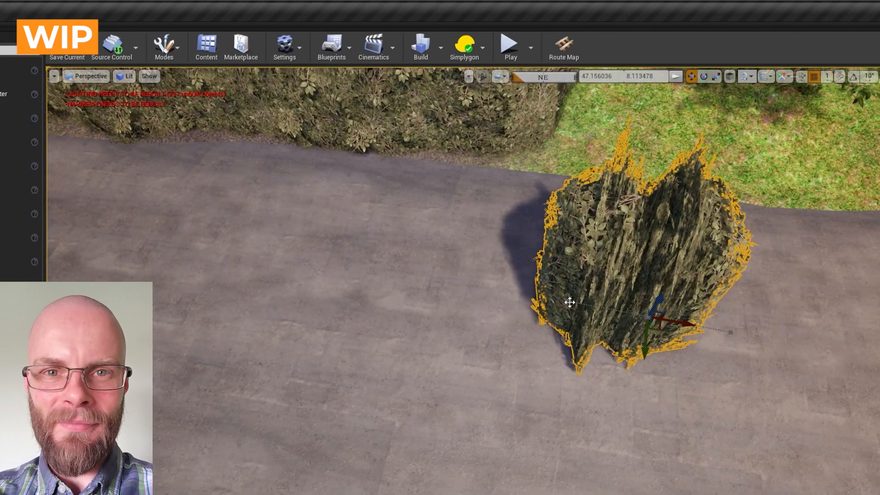
right_drag(660, 327, 659, 326)
drag(588, 301, 879, 299)
right_drag(879, 299, 879, 299)
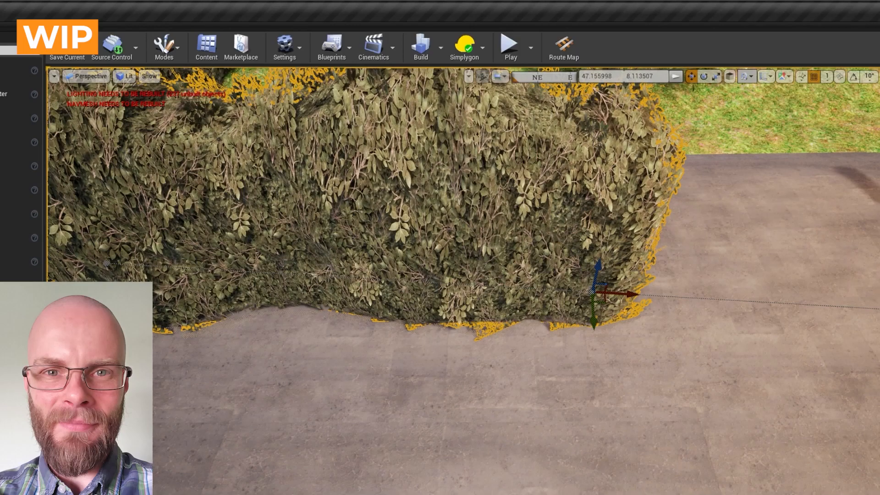
- Extend the hedge with two more spline points, bending it across the road and back toward the house side
right_drag(654, 412, 653, 412)
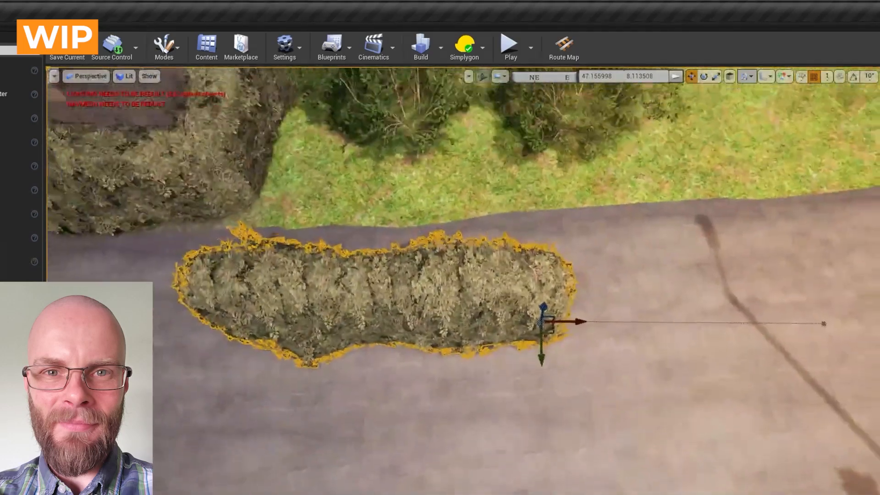
right_drag(591, 386, 591, 387)
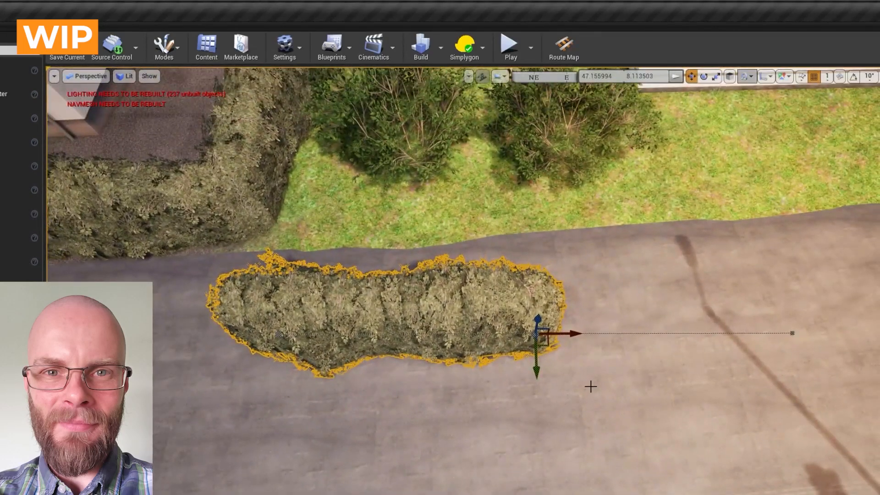
alt+drag(546, 344, 733, 494)
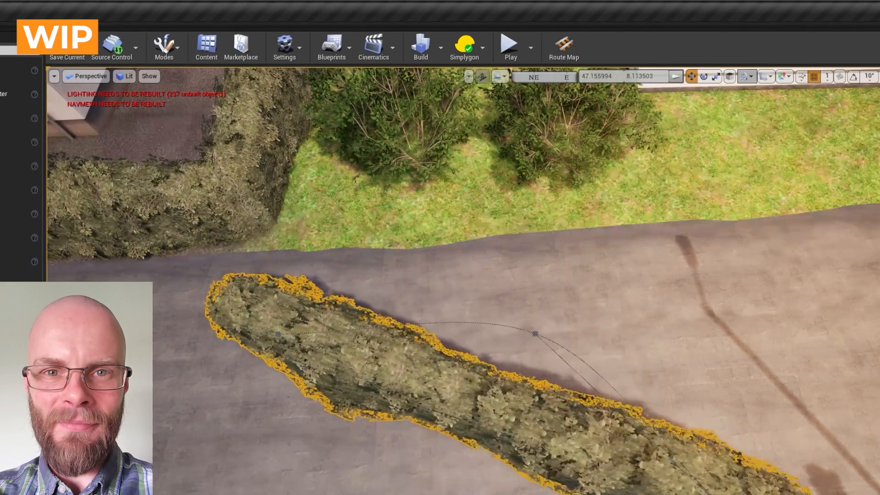
right_drag(732, 494, 732, 494)
alt+drag(565, 446, 866, 306)
right_drag(866, 306, 866, 306)
right_drag(488, 380, 488, 380)
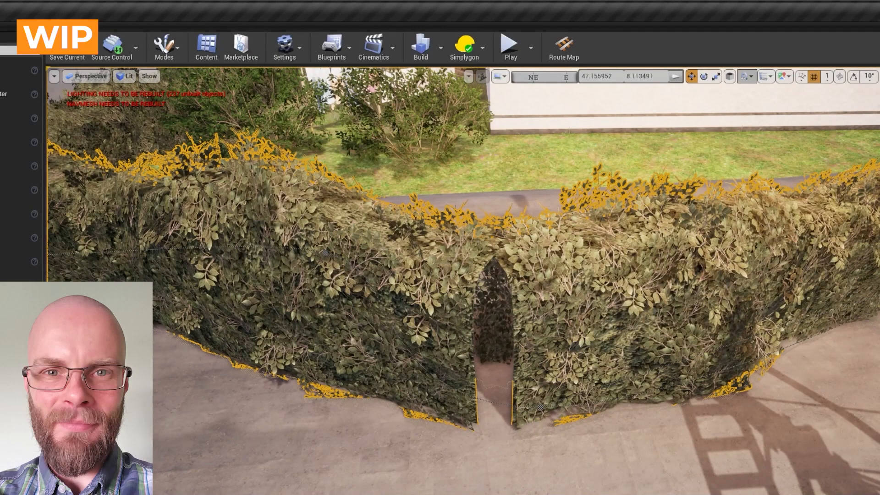
right_drag(583, 364, 583, 364)
right_drag(607, 334, 607, 334)
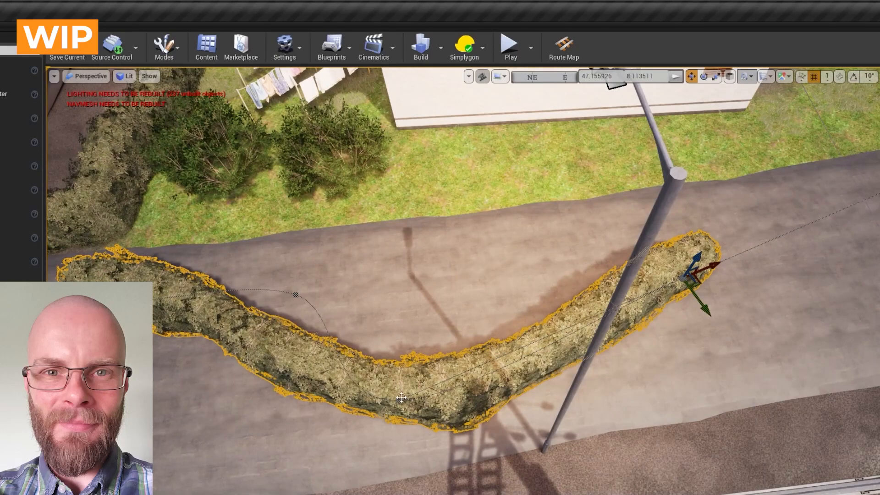
- Move the hedge's start point against the corner of the existing hedge and delete the spline point at the bend
right_drag(456, 403, 455, 403)
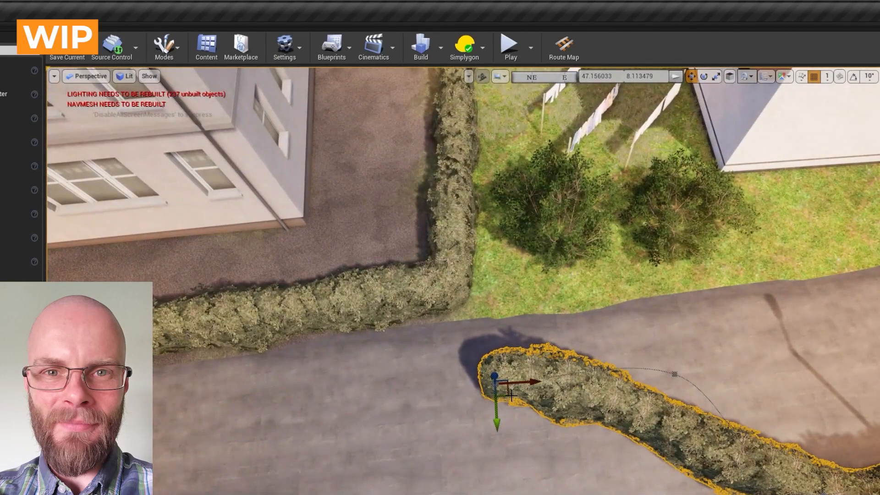
drag(502, 398, 483, 304)
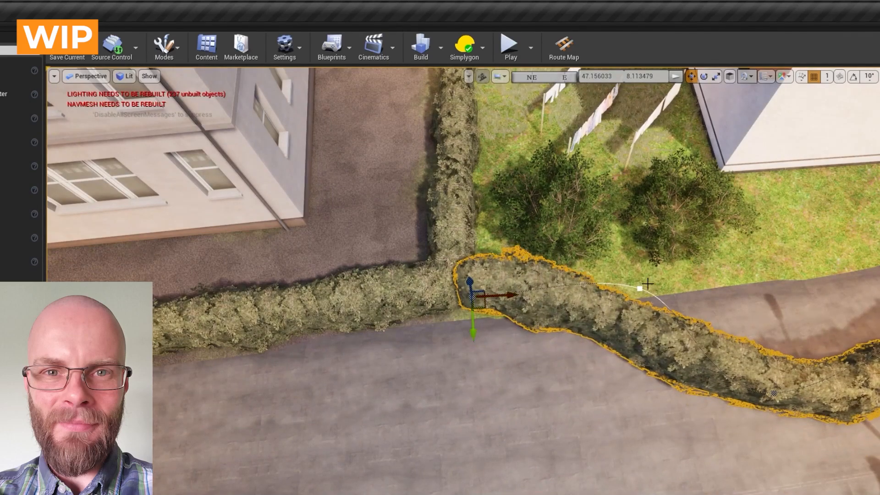
right_drag(722, 314, 721, 314)
right_drag(722, 405, 723, 405)
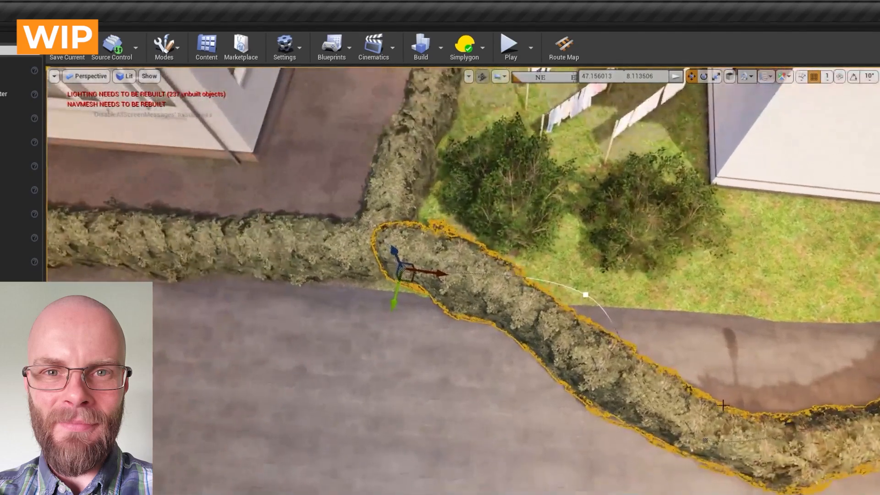
click(708, 441)
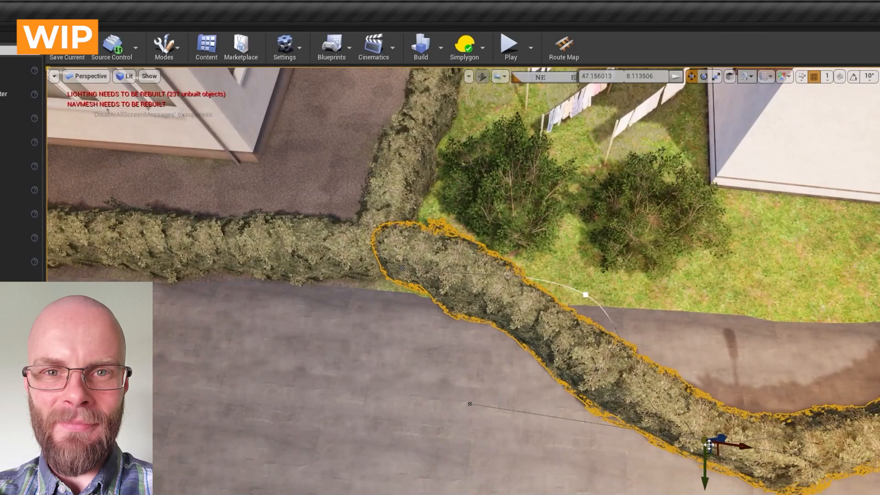
key(Delete)
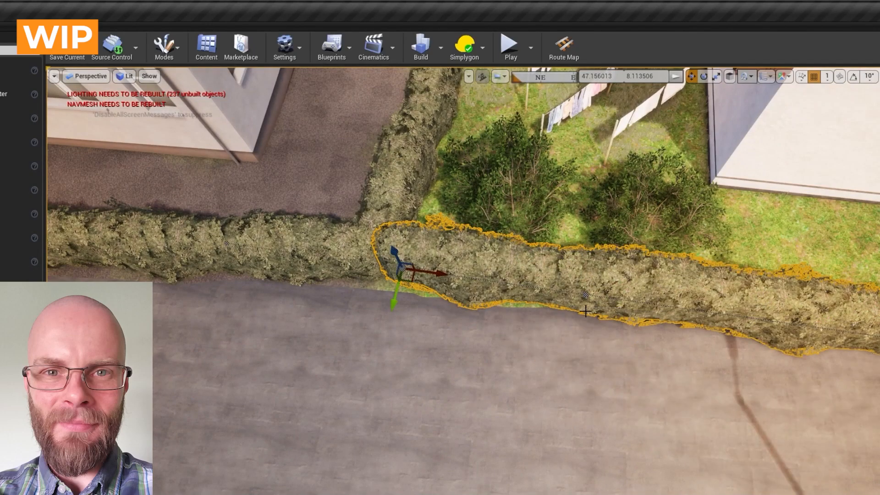
- Move the hedge's end point to the far corner of the garden beside the stone wall
right_drag(604, 349, 591, 367)
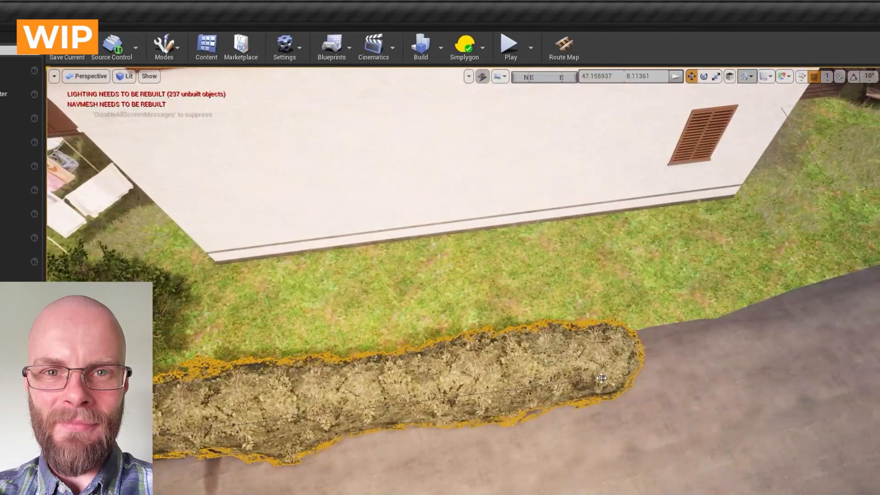
scroll(601, 378, down, 10)
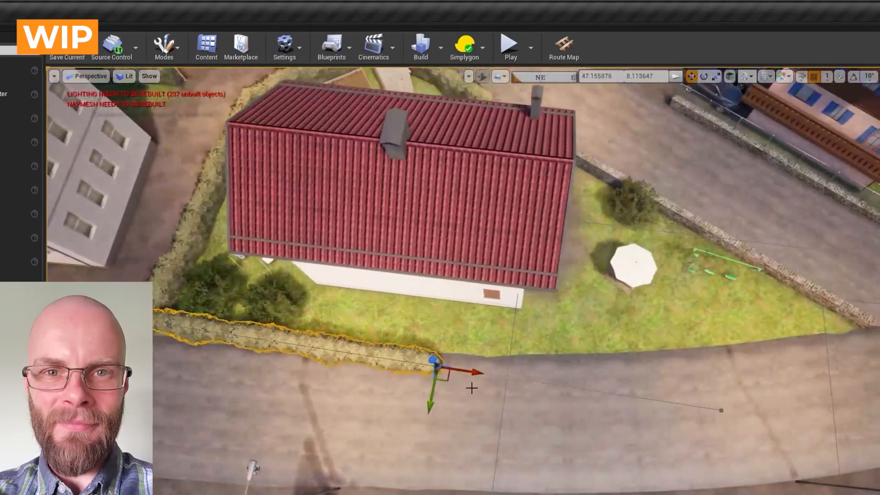
drag(450, 381, 674, 355)
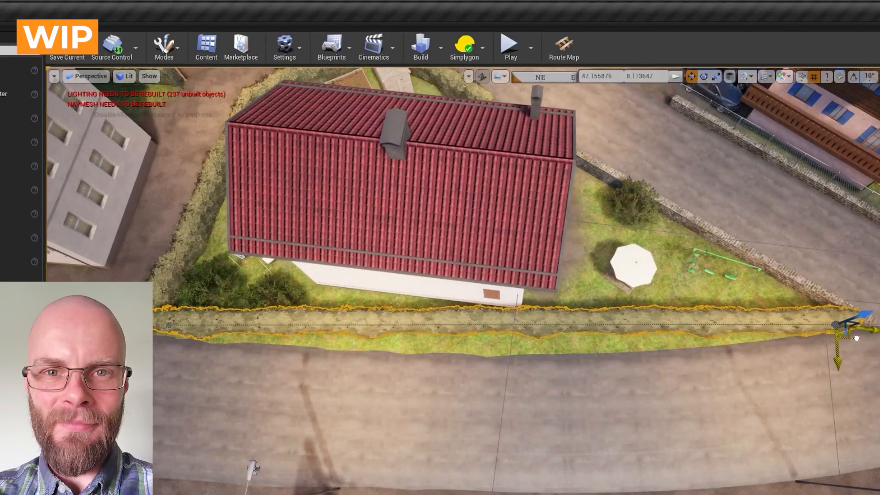
- Add a spline point midway along the hedge, in front of the white house wall with the brown shutter
right_drag(876, 339, 845, 366)
key(w)
key(s)
key(a)
right_drag(444, 377, 443, 377)
key(s)
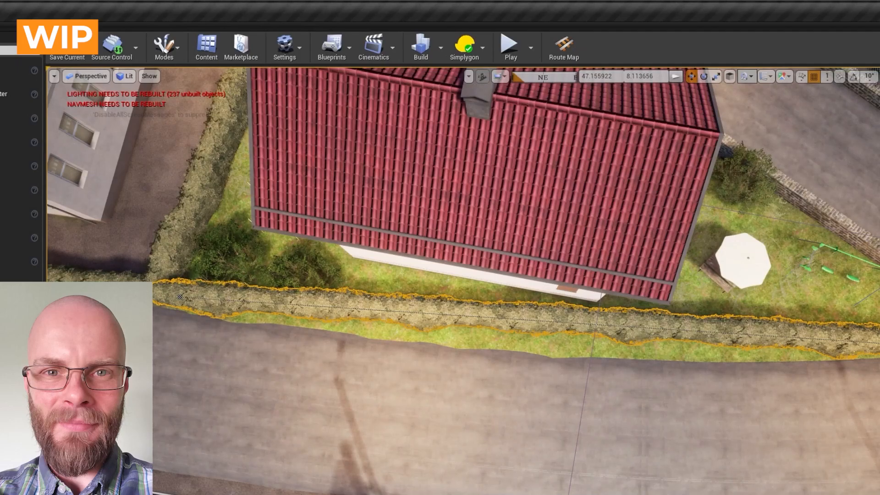
right_drag(458, 376, 476, 385)
key(w)
key(a)
key(a)
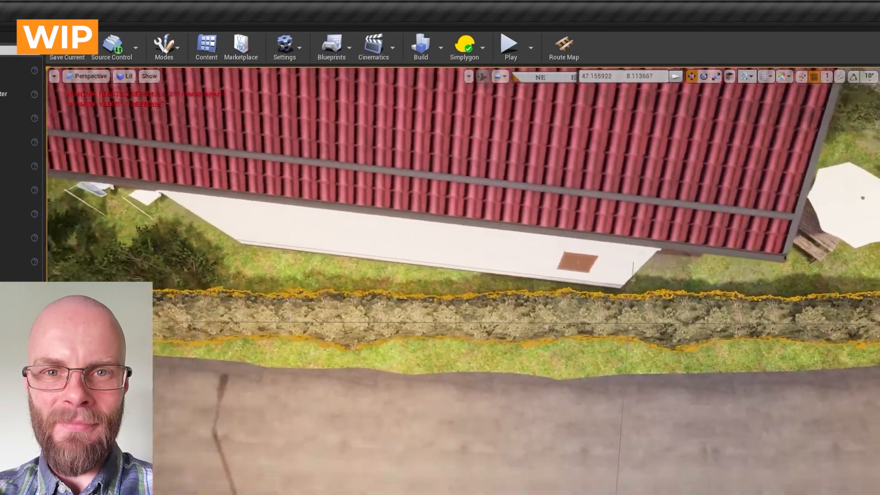
right_drag(791, 366, 791, 375)
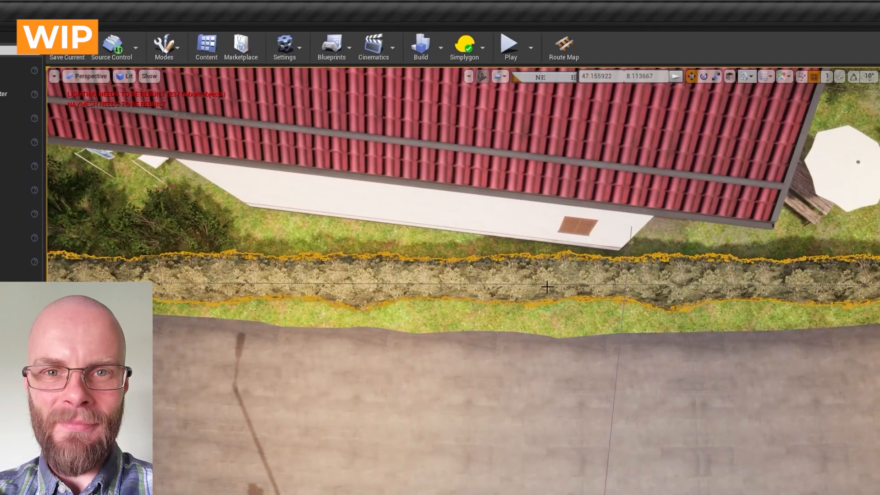
right_drag(546, 284, 551, 287)
key(w)
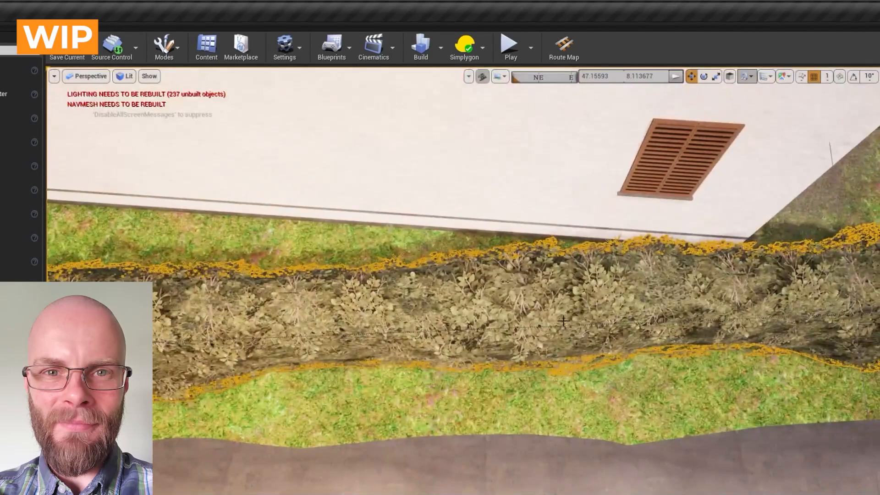
right_click(566, 325)
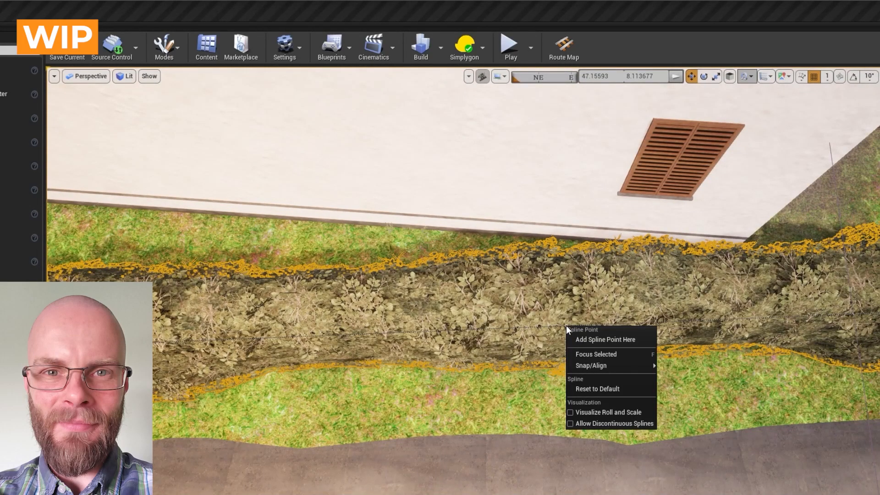
click(584, 341)
- Shift the new middle spline point outward so the hedge follows the curved edge of the road
right_drag(584, 341, 581, 375)
scroll(575, 346, down, 5)
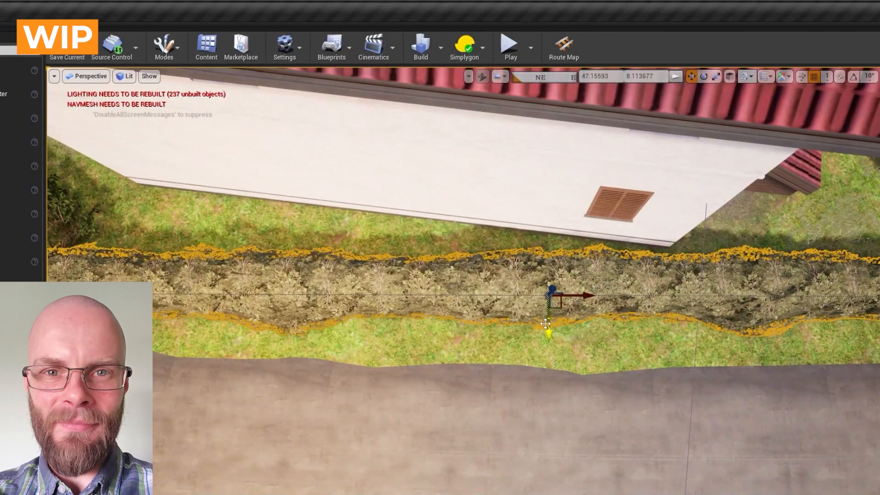
drag(548, 318, 548, 387)
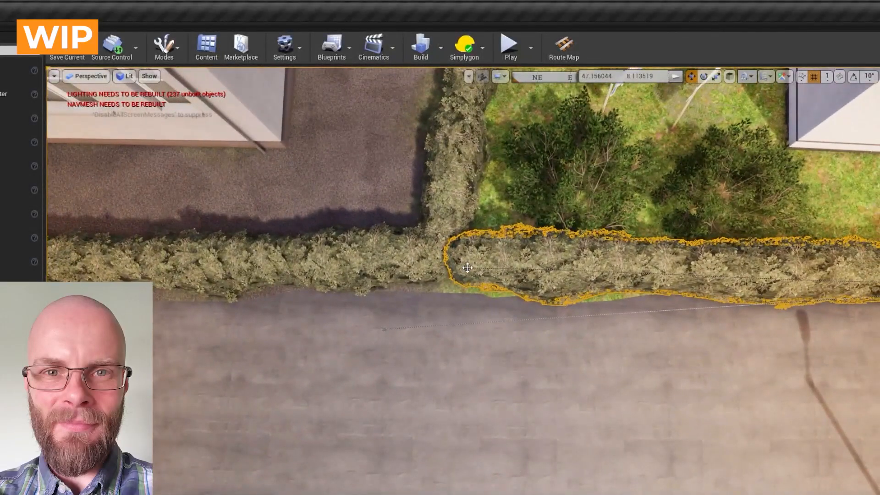
- Examine the hedge's far end and the panelled trackside fence, and how both look from the railway
scroll(469, 269, up, 5)
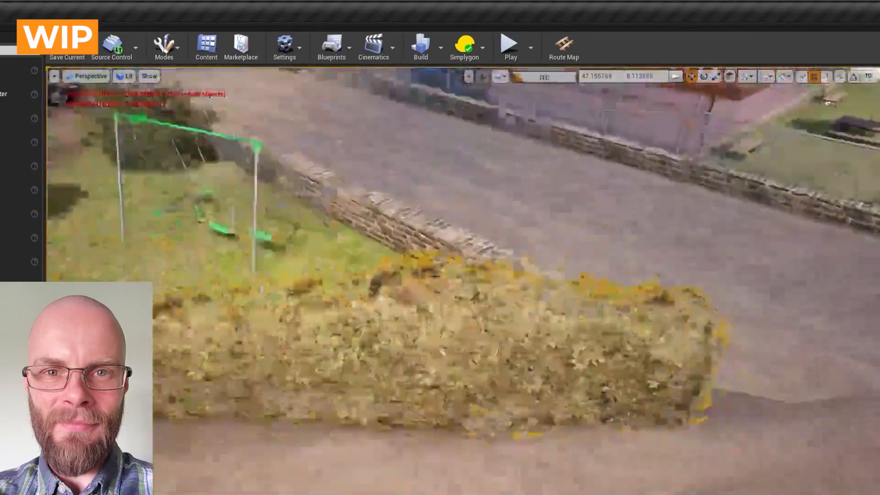
key(w)
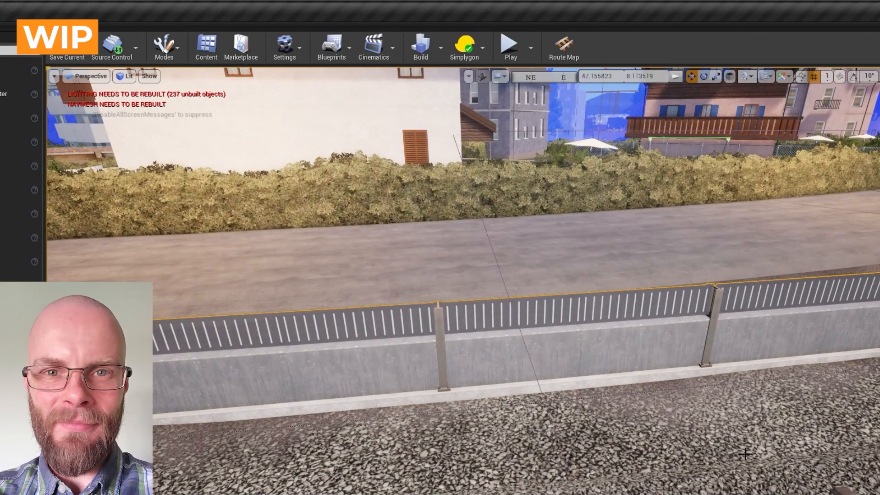
mouse_move(747, 449)
right_down()
mouse_move(722, 449)
mouse_move(748, 449)
mouse_move(759, 432)
mouse_move(744, 450)
right_up()
key(w)
key(e)
key(d)
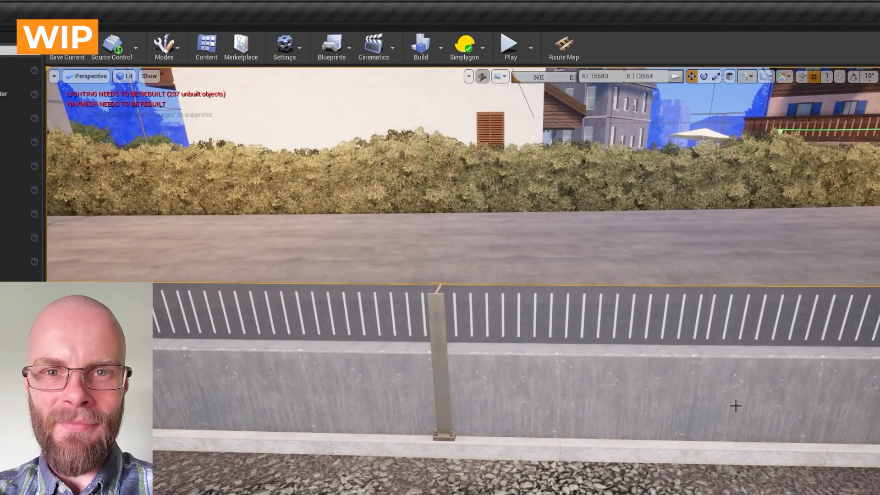
mouse_move(541, 330)
right_down()
mouse_move(412, 325)
mouse_move(545, 330)
right_up()
key(a)
right_drag(546, 384, 543, 385)
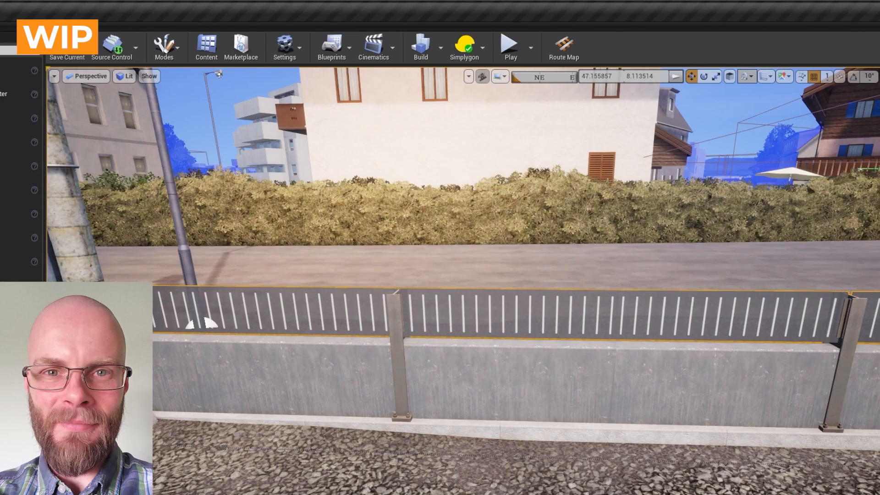
right_drag(713, 412, 829, 382)
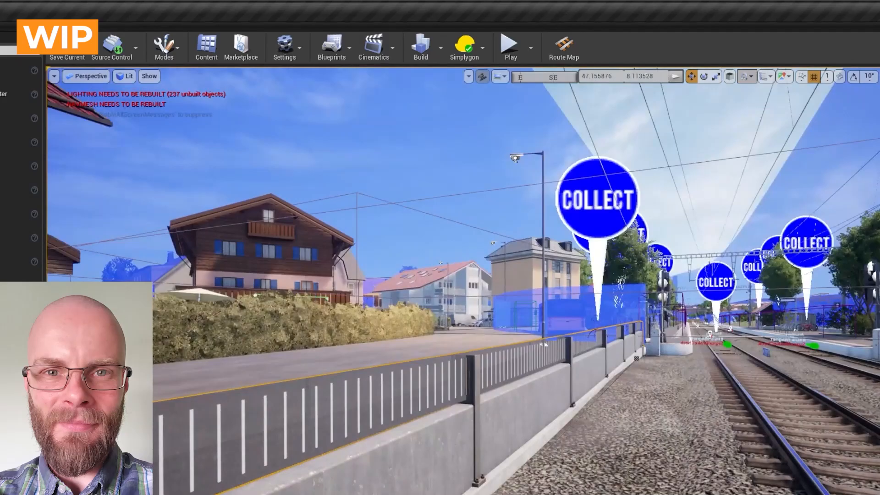
right_drag(543, 344, 250, 325)
key(d)
key(a)
key(d)
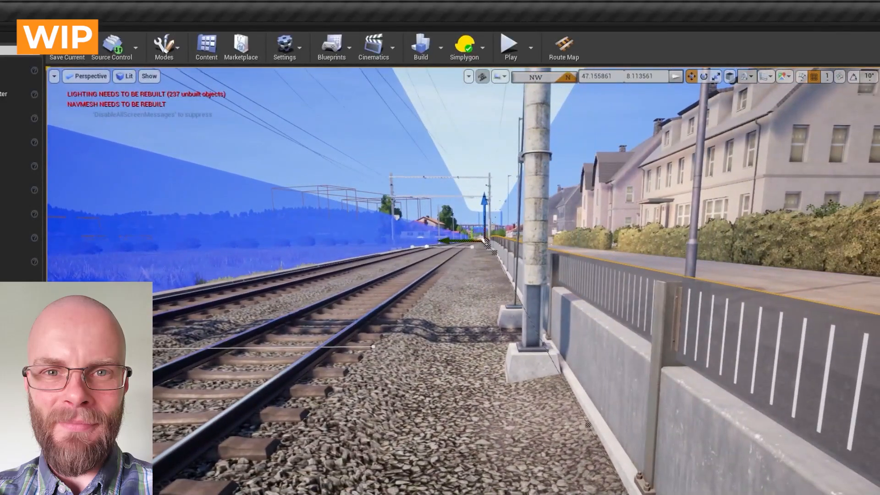
- Examine the blue volume running along the grass strip between the track and the meadow
key(a)
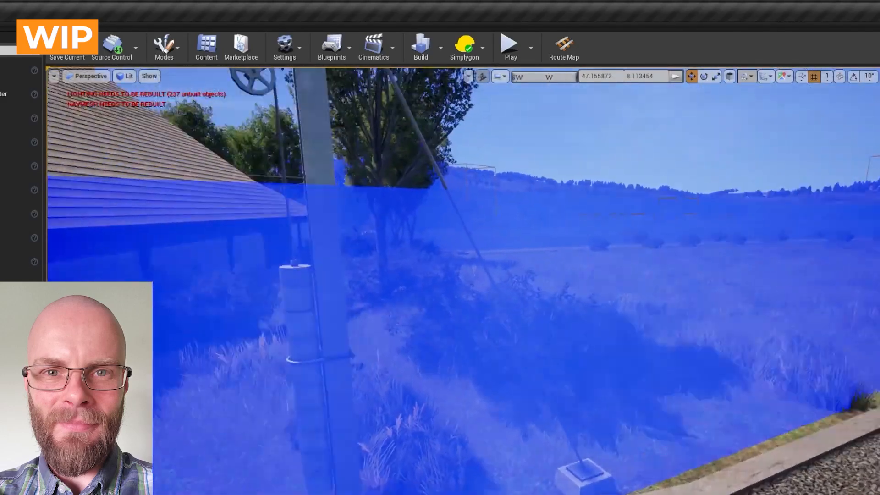
key(e)
right_drag(720, 265, 777, 275)
key(a)
key(w)
key(q)
key(e)
key(d)
key(e)
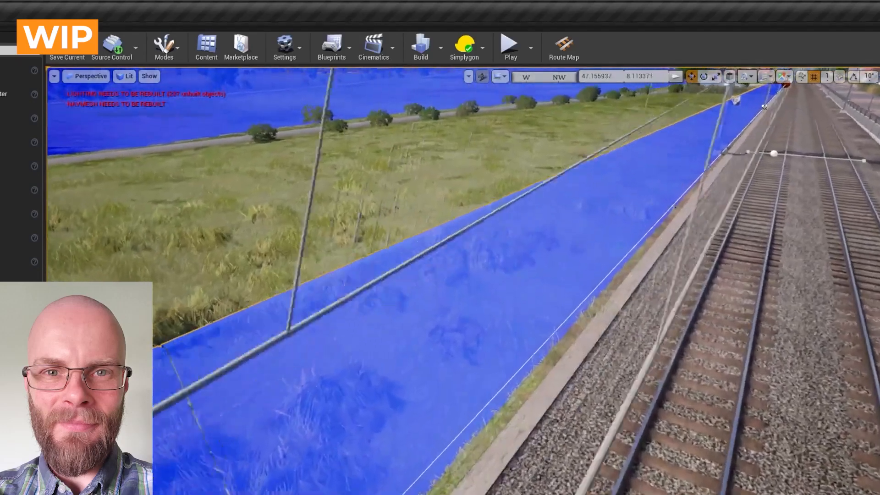
key(a)
right_drag(491, 273, 522, 284)
key(d)
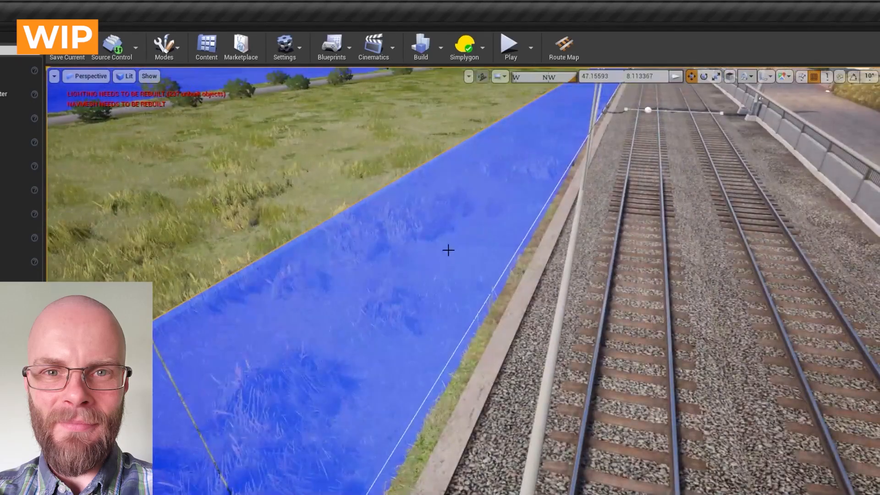
right_drag(449, 250, 614, 197)
key(a)
key(e)
key(w)
key(d)
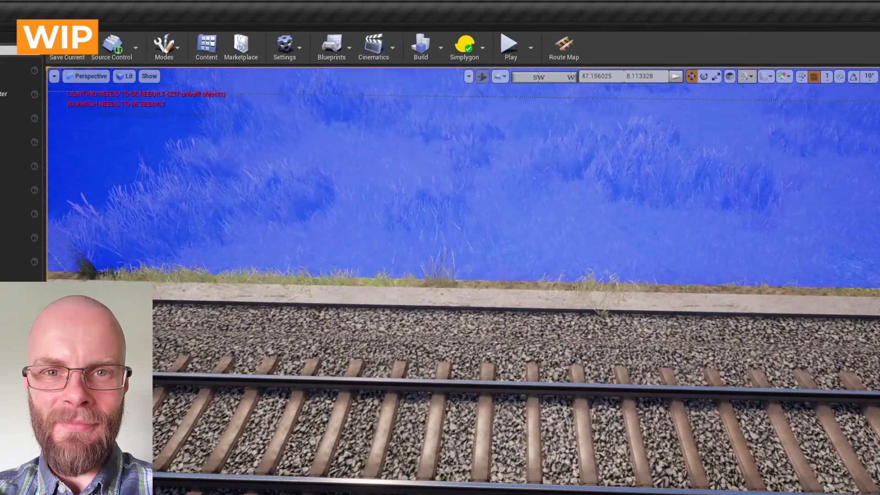
- Place a blue blocking volume beside the rail and rotate it until its base runs parallel to the track
drag(420, 492, 448, 370)
key(e)
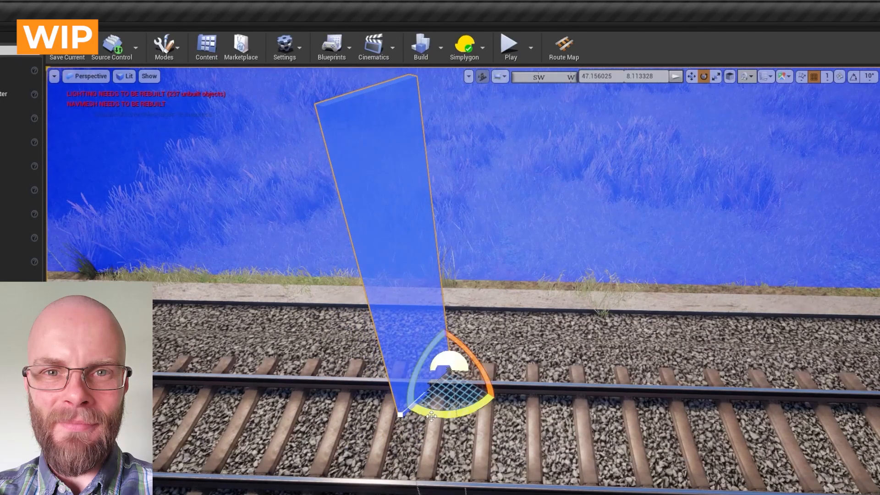
drag(431, 415, 404, 410)
- Extend the new volume along the track by moving its end spline point outward parallel to the rail
key(w)
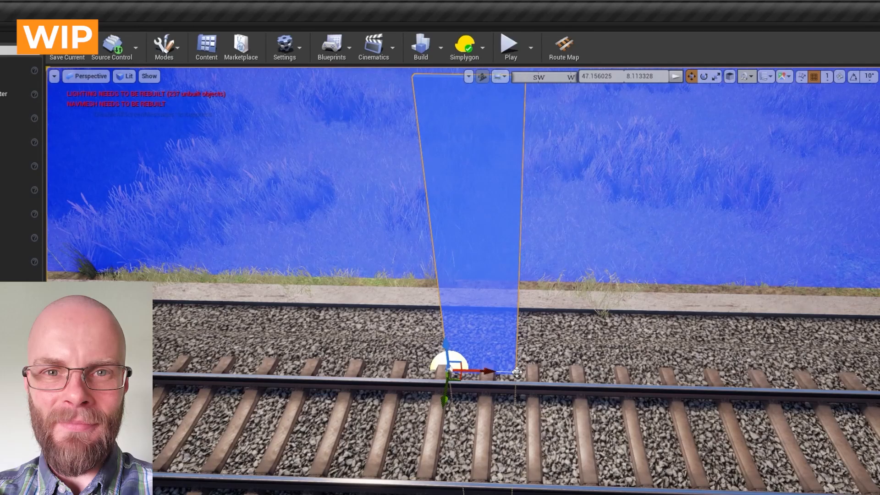
right_drag(517, 372, 517, 372)
right_drag(530, 433, 530, 432)
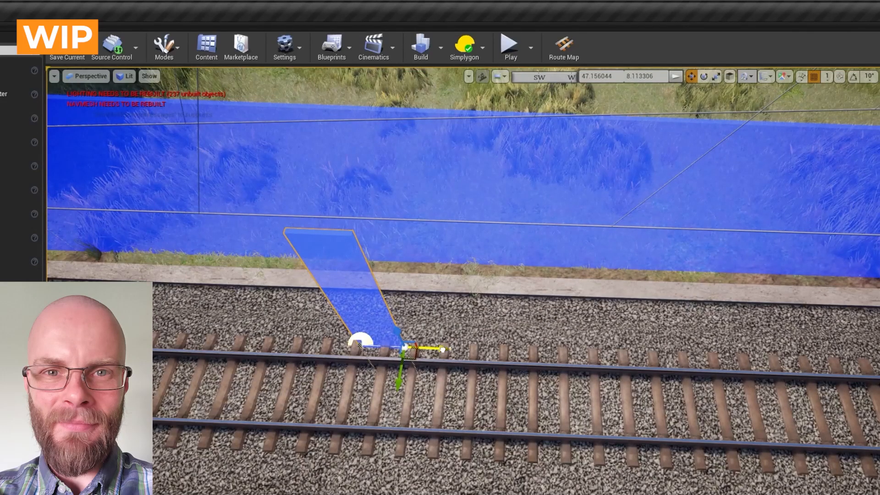
drag(440, 348, 870, 366)
right_drag(870, 366, 870, 367)
right_drag(680, 369, 680, 369)
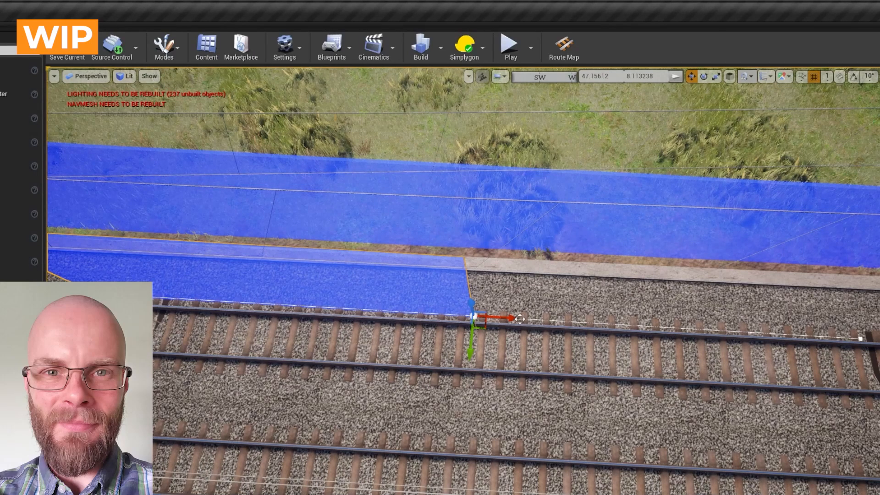
drag(512, 317, 748, 306)
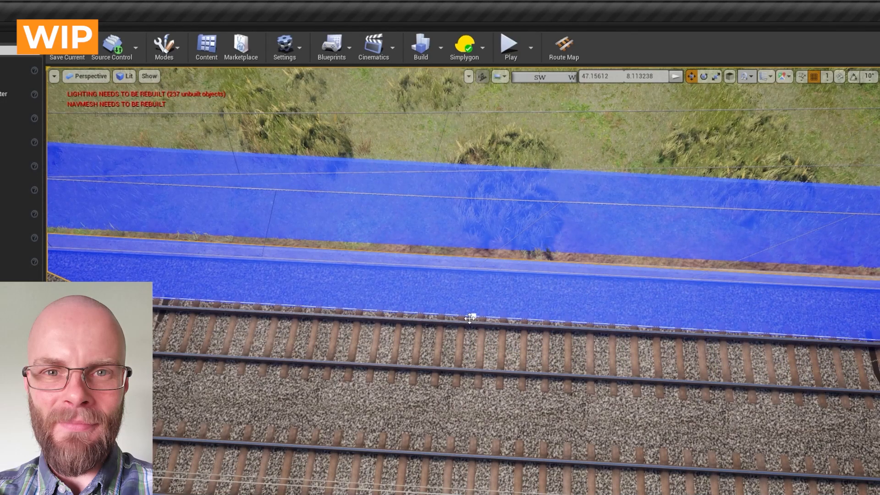
- Add a spline point midway along the blue volume's edge beside the rail
key(a)
mouse_move(315, 292)
right_down()
mouse_move(324, 288)
mouse_move(327, 303)
right_up()
key(w)
key(w)
right_drag(382, 281, 565, 306)
key(w)
key(w)
key(w)
key(w)
key(w)
key(e)
key(w)
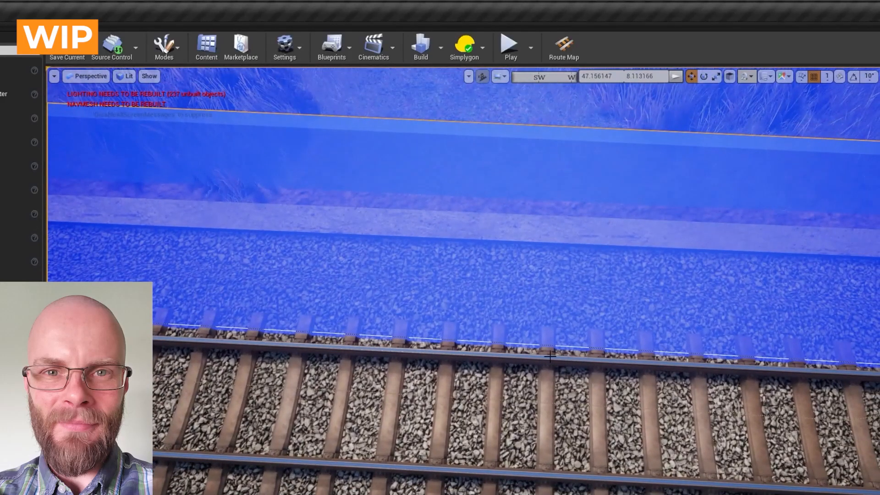
right_click(530, 345)
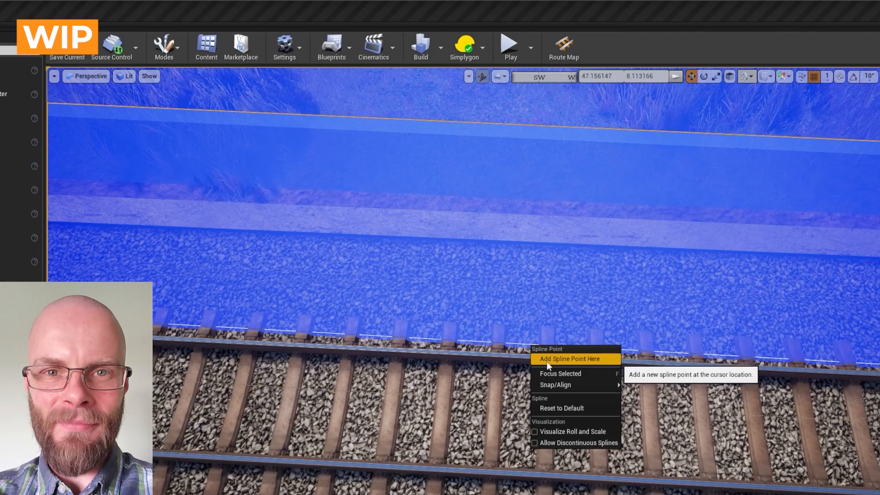
click(548, 360)
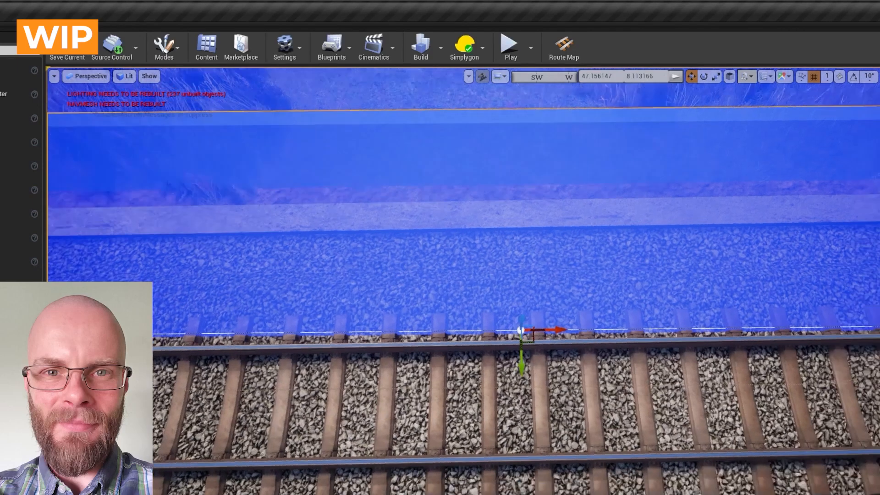
drag(178, 284, 552, 348)
drag(617, 326, 617, 326)
right_drag(617, 327, 617, 326)
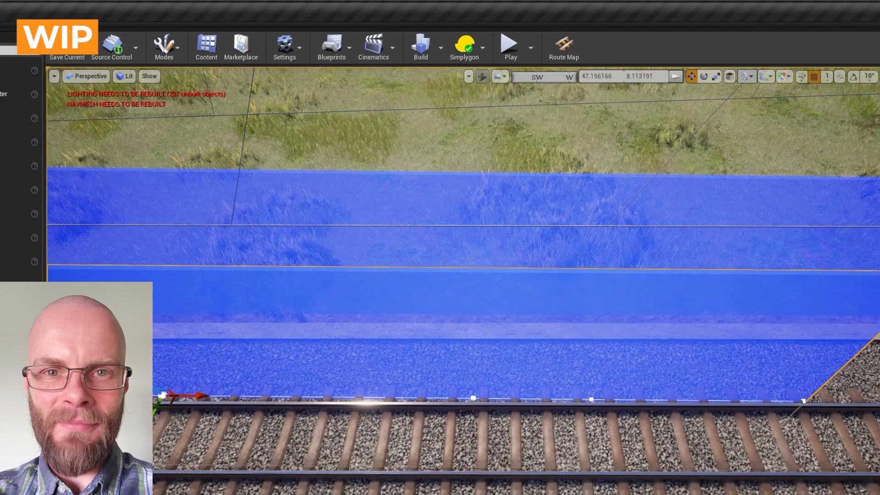
right_drag(617, 326, 617, 327)
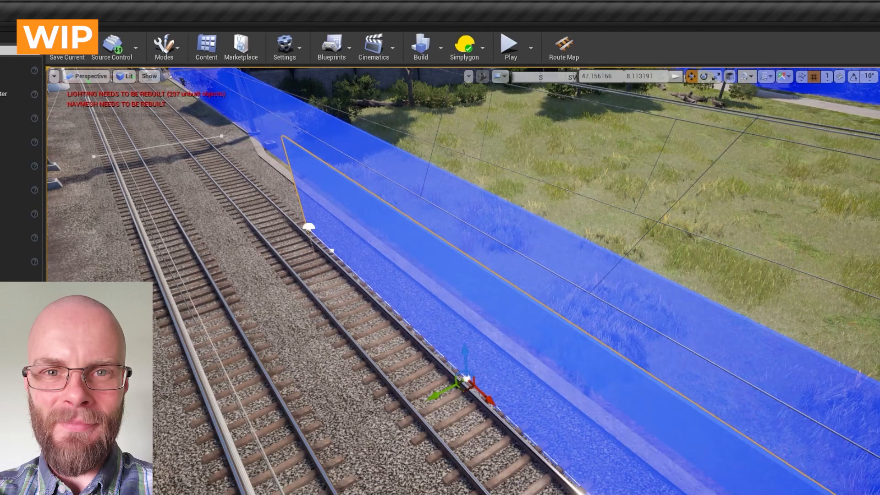
right_drag(462, 280, 616, 285)
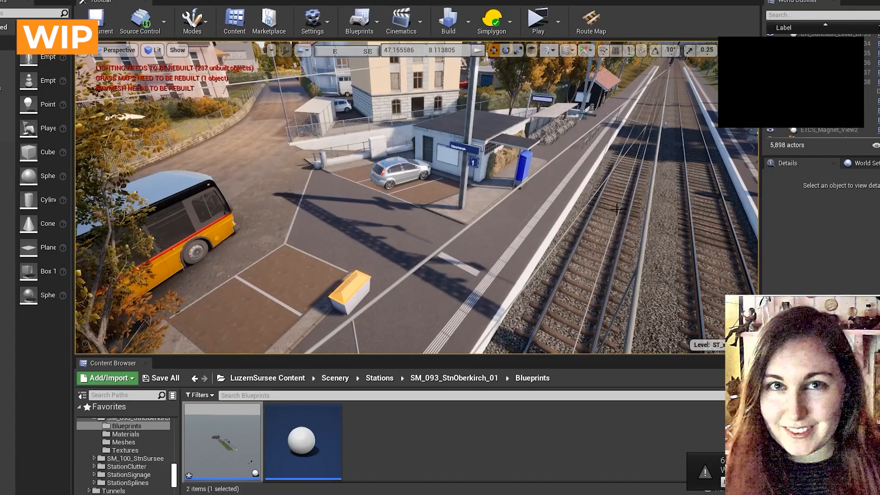
- Look over the Oberkirch station forecourt around the yellow bus, the parked car and the small station building
right_drag(617, 210, 594, 213)
key(w)
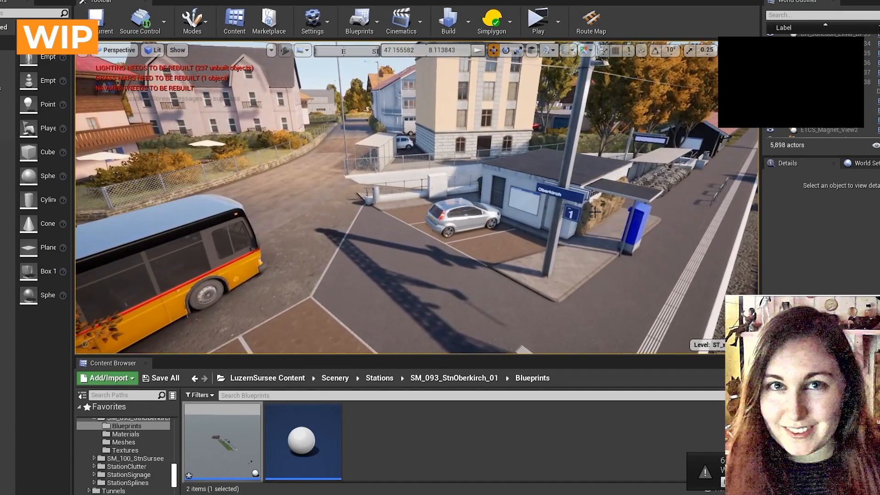
right_drag(450, 208, 429, 187)
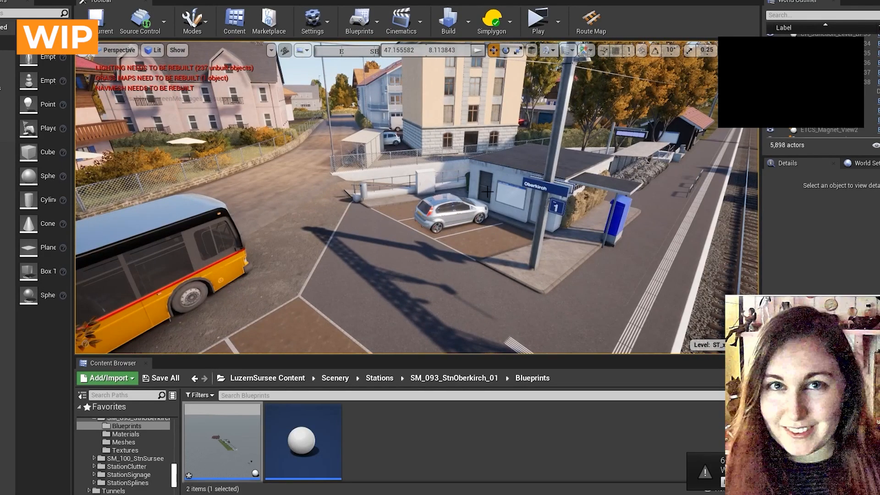
key(g)
right_drag(451, 211, 426, 219)
key(w)
- Examine the long box component across the forecourt edge in the station blueprint
key(a)
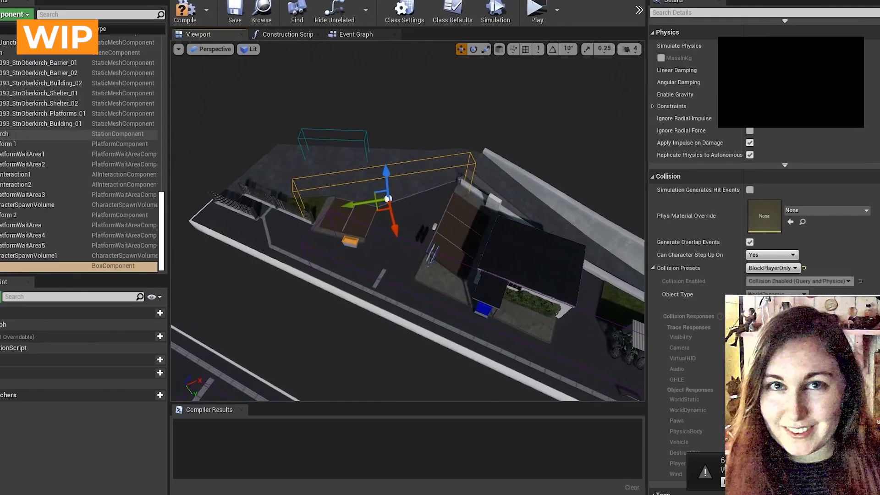
key(w)
mouse_move(484, 239)
right_down()
mouse_move(509, 236)
mouse_move(486, 238)
right_up()
key(a)
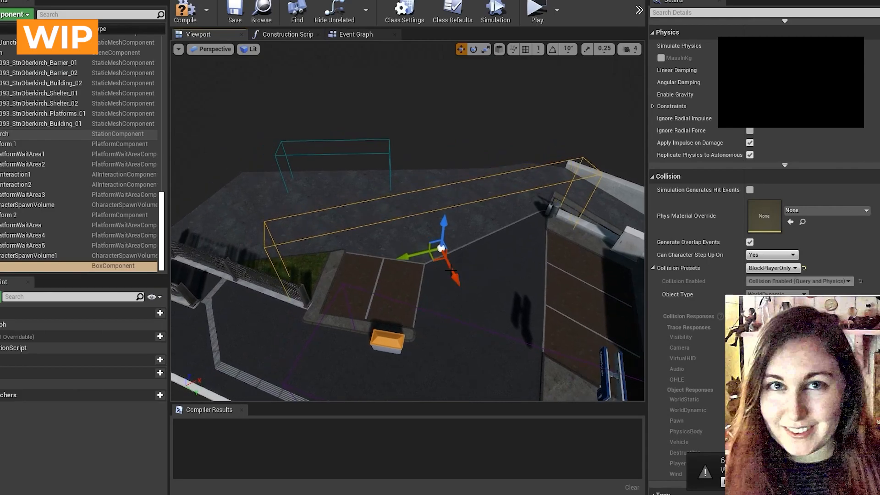
key(a)
right_drag(457, 234, 476, 234)
key(a)
right_drag(377, 190, 398, 200)
right_drag(337, 203, 293, 195)
key(d)
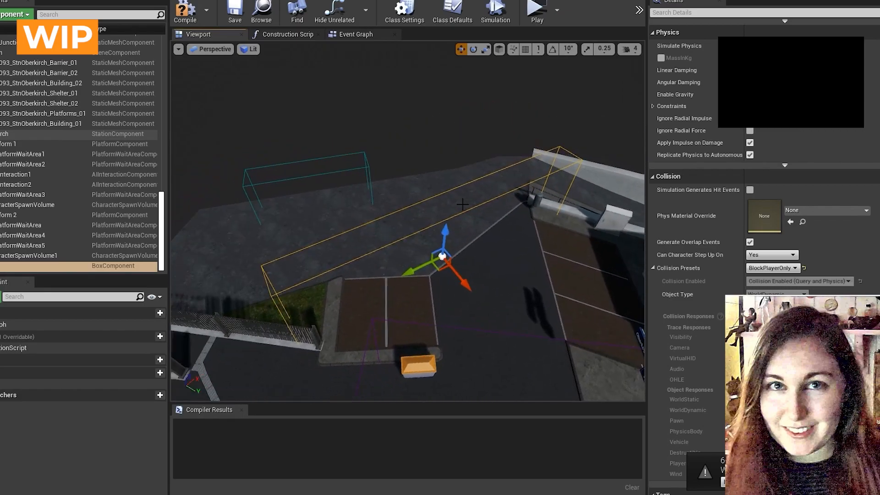
- Check the collision preset of the selected box component and how the box closes off the forecourt
click(793, 268)
click(793, 268)
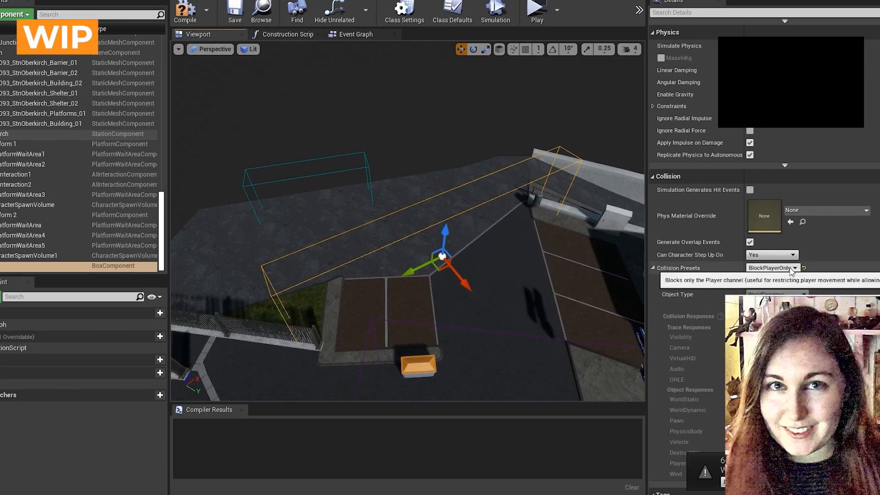
mouse_move(550, 257)
right_down()
mouse_move(566, 257)
mouse_move(560, 271)
mouse_move(546, 270)
right_up()
key(d)
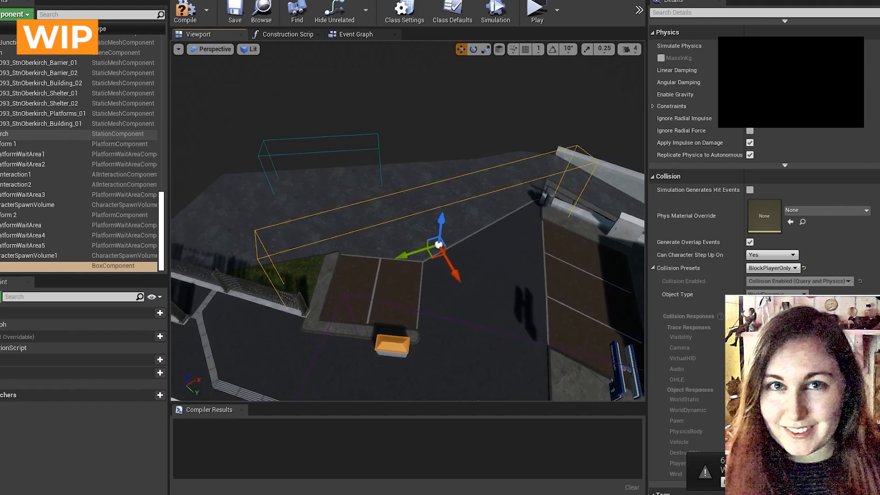
key(Delete)
right_drag(465, 228, 457, 223)
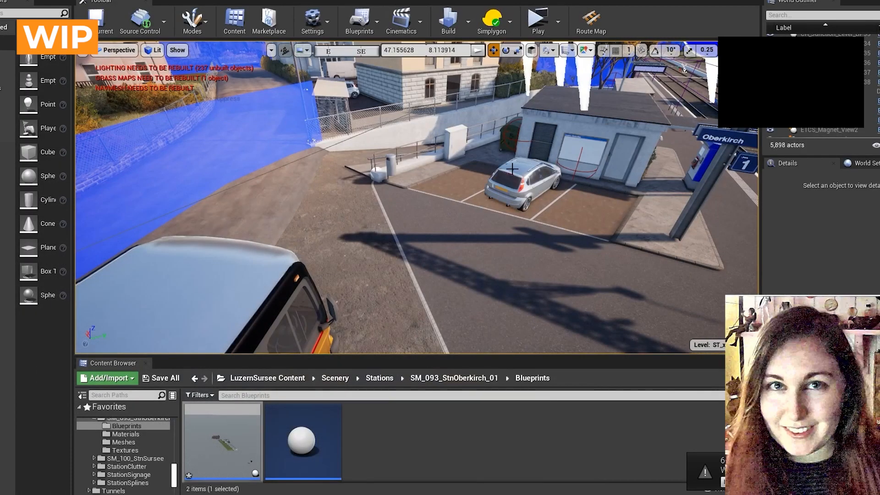
- Examine the blue blocking volumes and the COLLECT markers around the station forecourt and both platforms
right_drag(417, 197, 438, 205)
key(s)
key(w)
key(s)
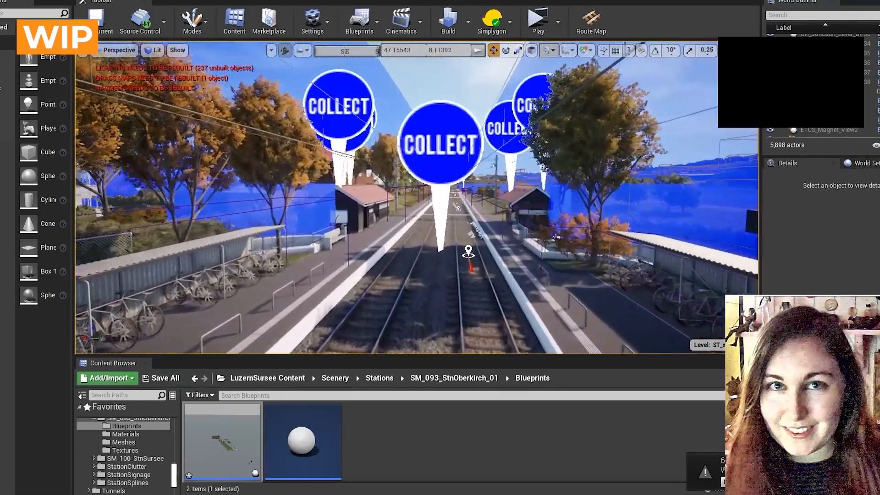
right_drag(417, 197, 463, 238)
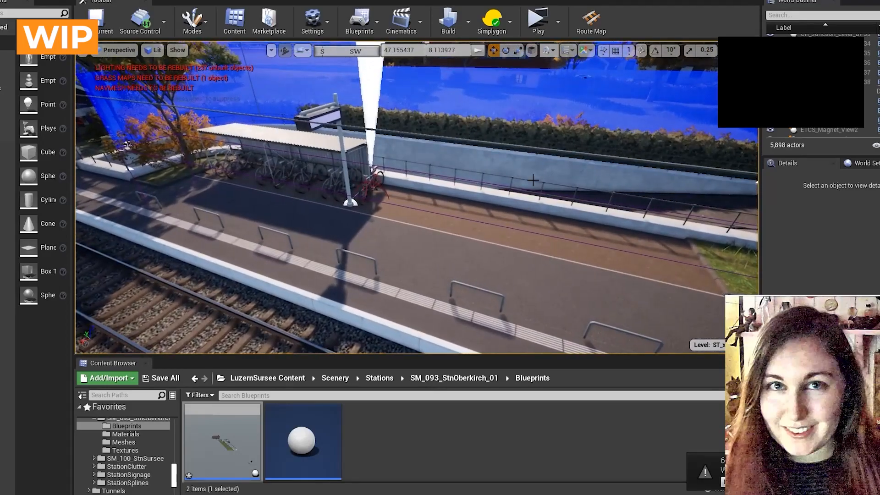
- Widen the list of placeable volumes to read the full names around Nav Mesh Bounds Volume
scroll(417, 197, up, 3)
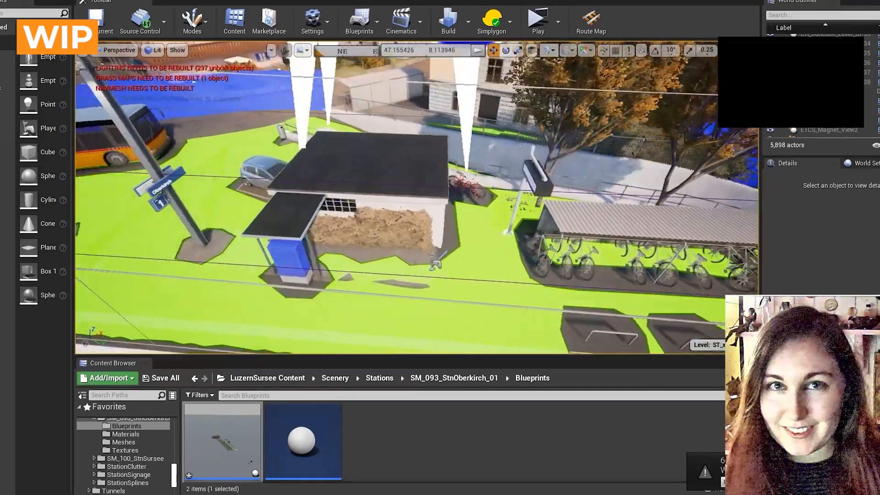
right_drag(435, 264, 455, 206)
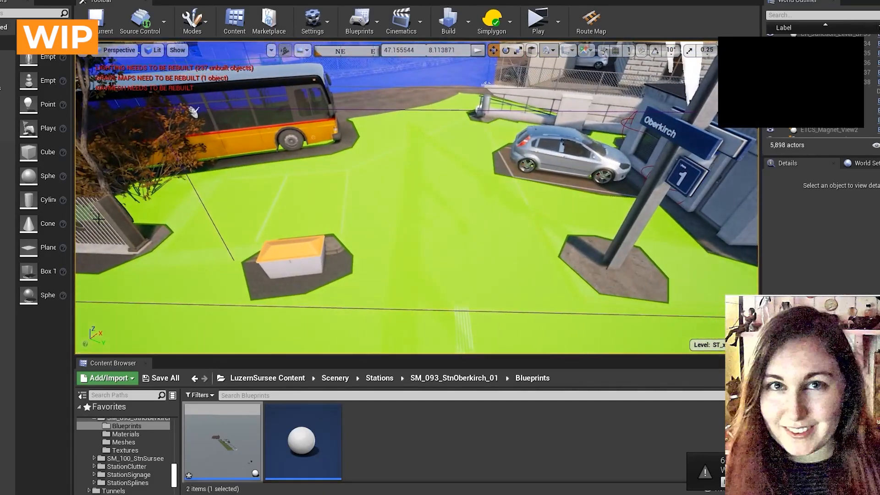
drag(78, 226, 165, 225)
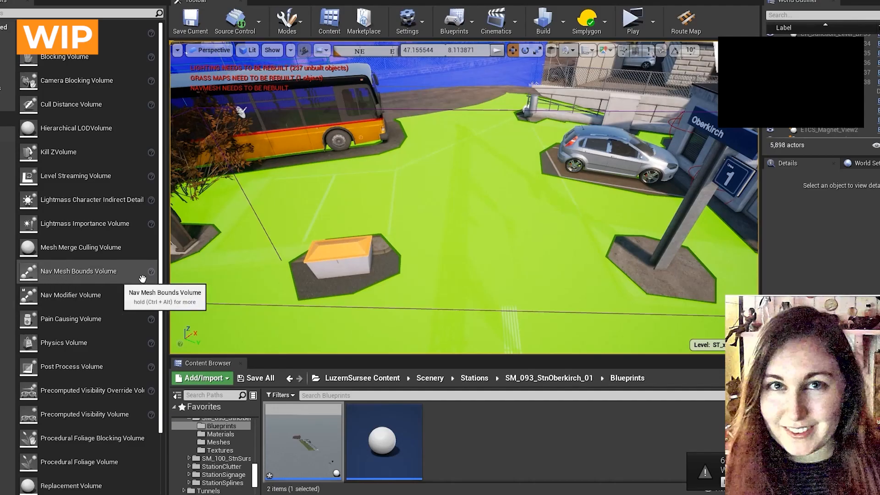
drag(171, 284, 151, 284)
- Examine how the green nav mesh runs around the forecourt wall, the platform railings and the blue machine
mouse_move(411, 263)
right_down()
mouse_move(454, 288)
mouse_move(406, 277)
right_up()
right_drag(504, 245, 379, 227)
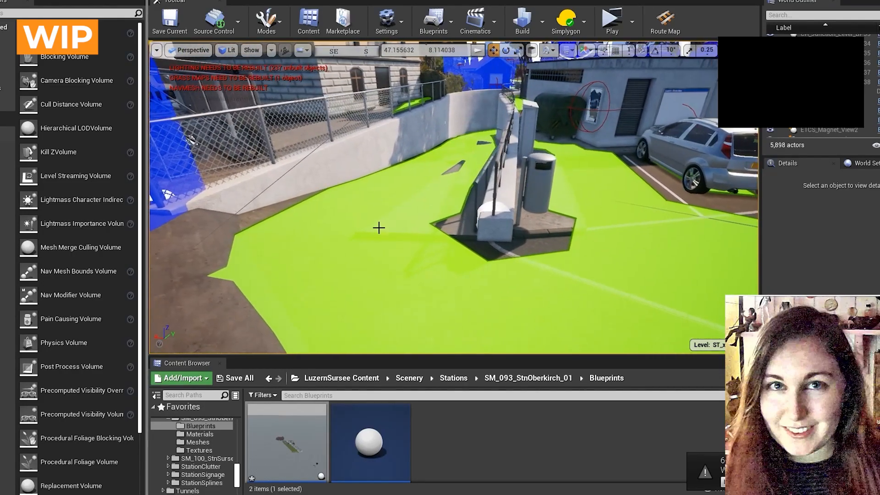
right_drag(464, 234, 529, 235)
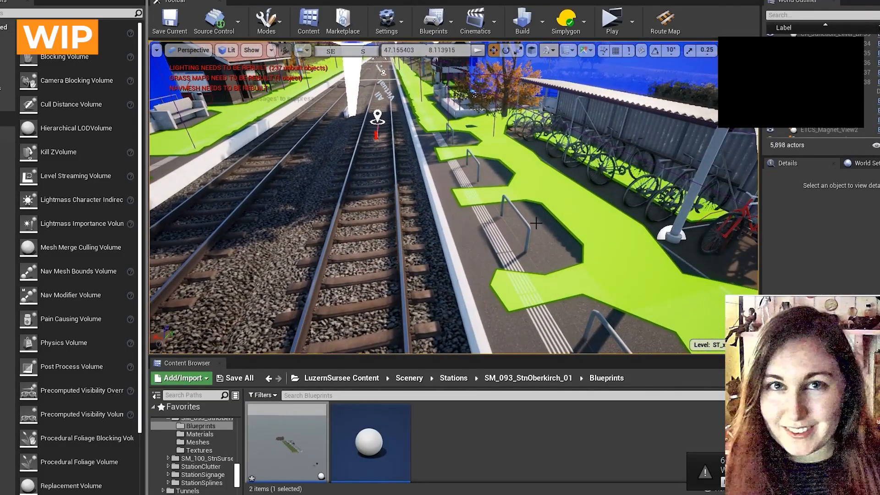
right_drag(516, 139, 488, 181)
key(d)
key(a)
key(a)
key(d)
key(w)
key(w)
key(w)
key(w)
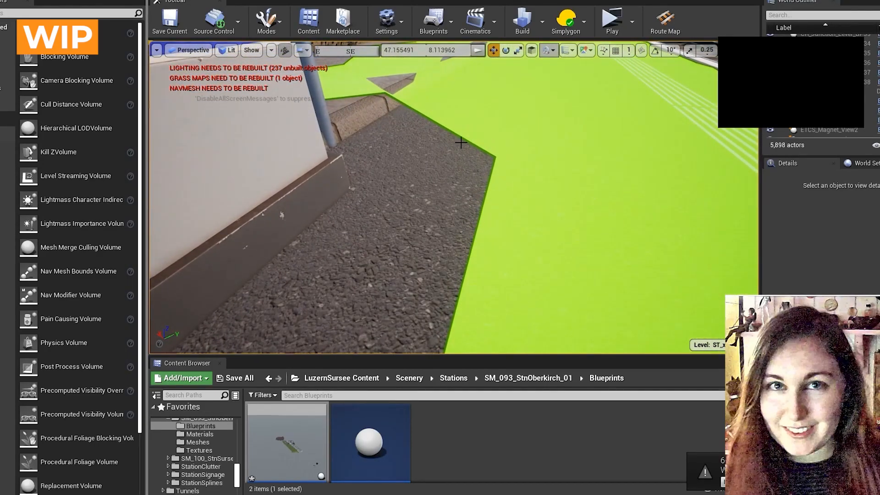
key(s)
right_drag(461, 142, 458, 120)
key(w)
- Turn on the collision display in the level viewport
click(251, 50)
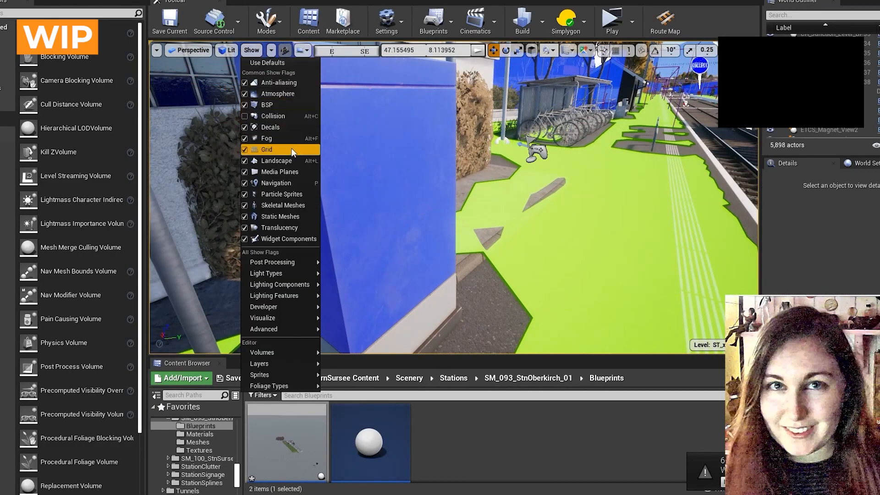
key(d)
right_drag(385, 137, 263, 130)
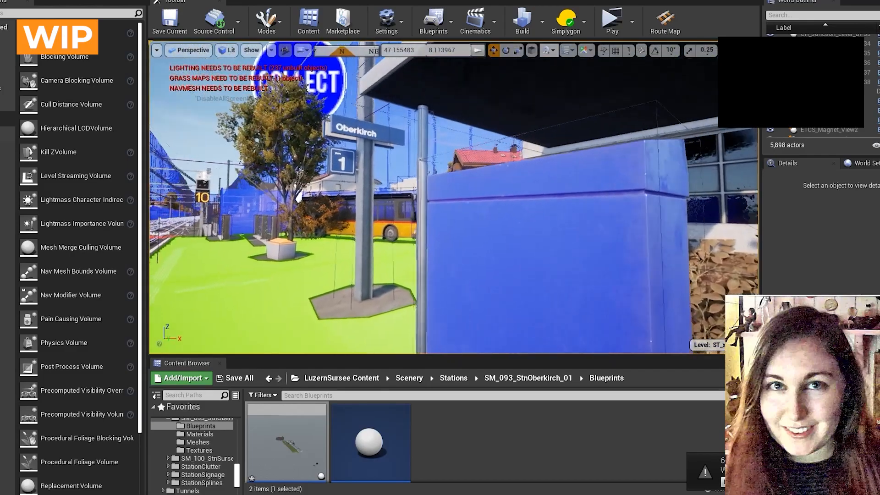
- Examine the collision outline of the blue machine and the gap it leaves in the nav mesh
key(w)
right_drag(534, 180, 685, 200)
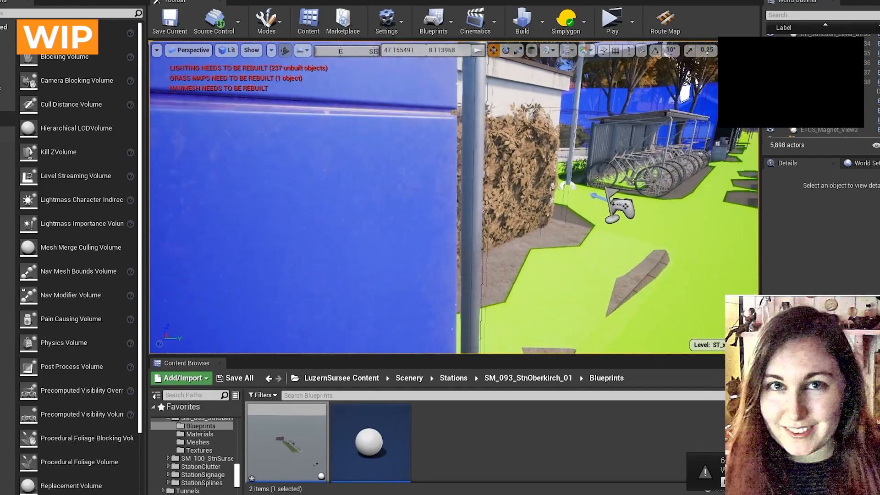
drag(479, 186, 480, 186)
key(s)
right_drag(479, 186, 238, 181)
key(d)
key(w)
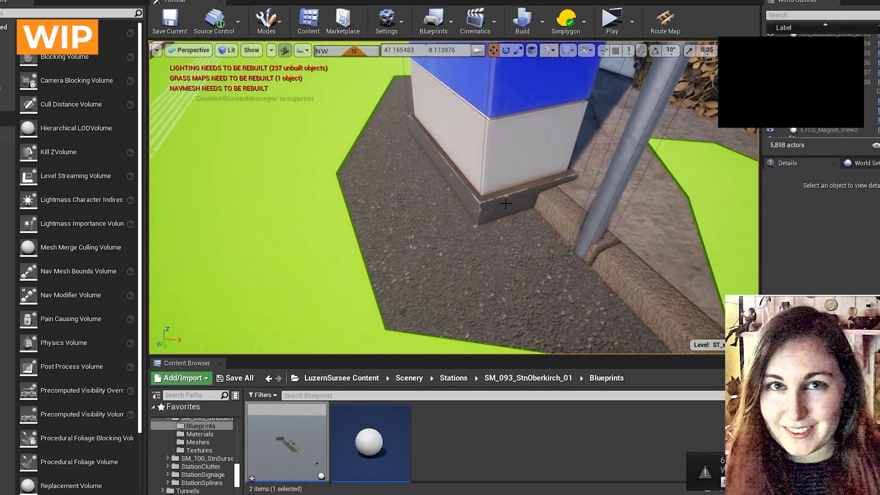
key(d)
right_drag(505, 204, 460, 153)
key(w)
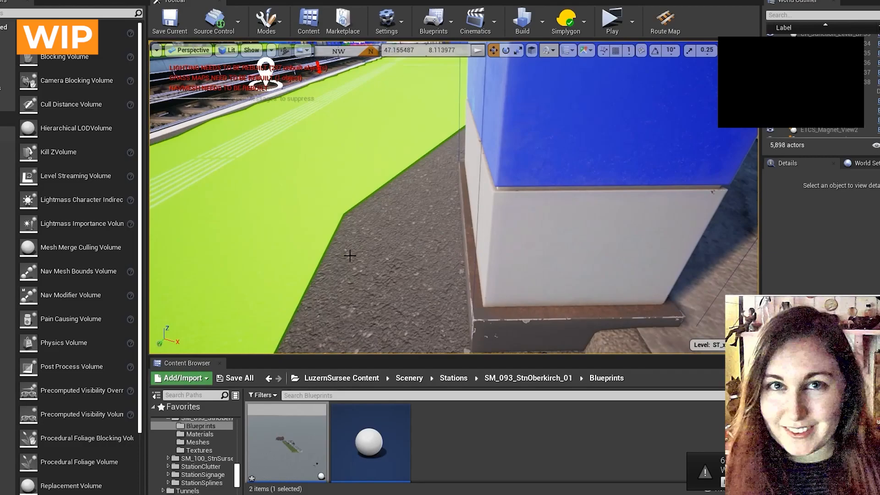
right_drag(350, 255, 568, 211)
key(s)
right_drag(339, 151, 349, 149)
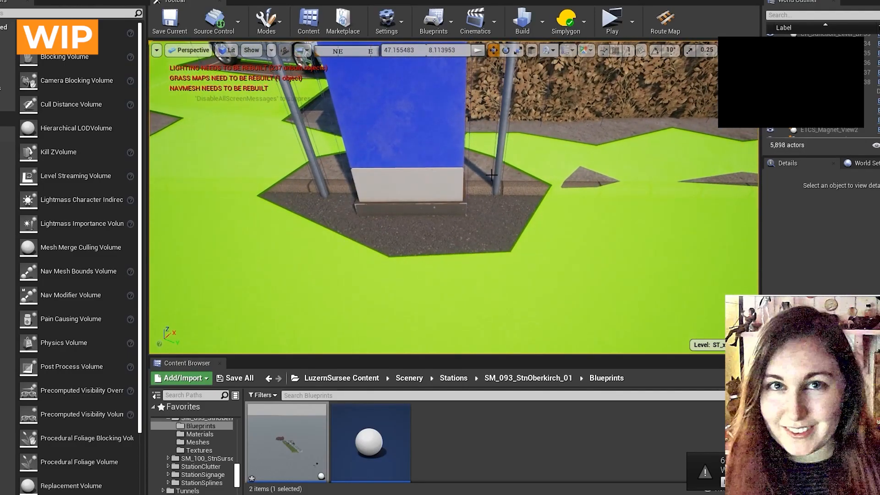
- Examine the collision boxes of the platform railings beside the bicycles and the nav mesh gaps around them
right_drag(524, 214, 570, 212)
key(w)
right_drag(384, 203, 509, 242)
key(w)
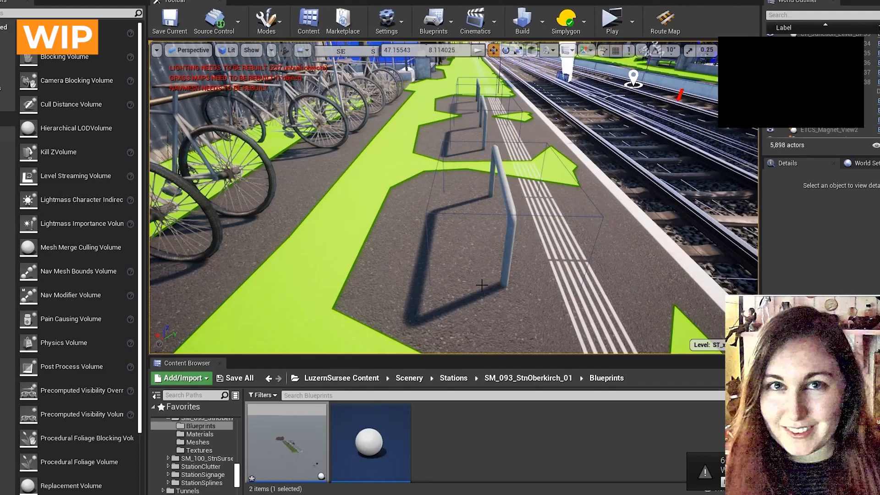
right_drag(543, 196, 543, 188)
key(s)
right_drag(488, 250, 461, 226)
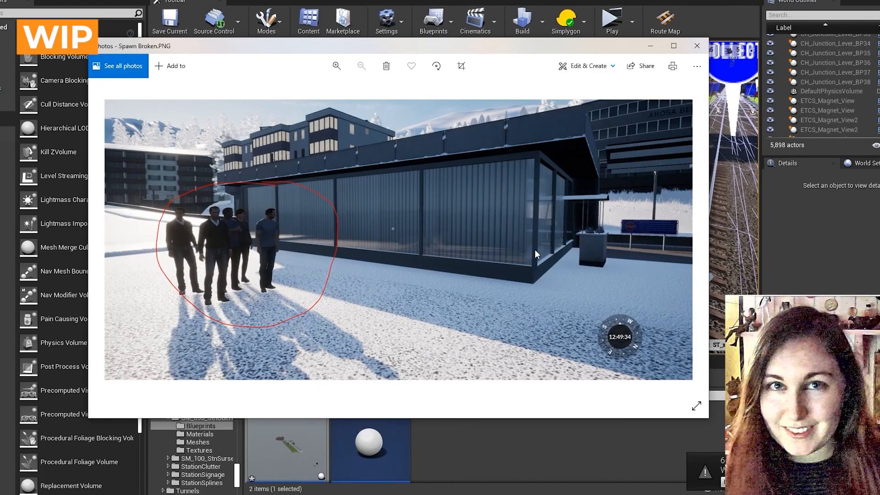
- Minimize the Spawn Broken.PNG image and examine the nav mesh edge along the forecourt beside the blue blocking volume
click(657, 49)
mouse_move(504, 241)
right_down()
mouse_move(458, 227)
mouse_move(376, 231)
mouse_move(417, 248)
mouse_move(426, 265)
mouse_move(500, 241)
right_up()
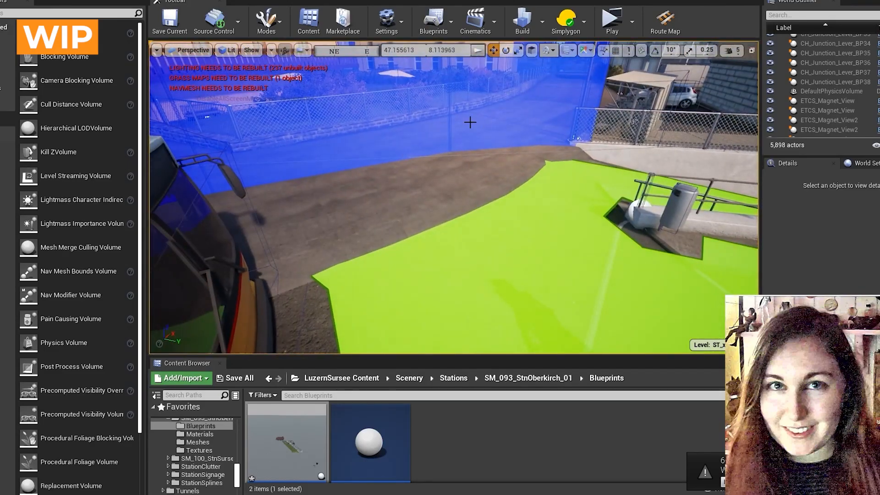
right_drag(469, 121, 593, 239)
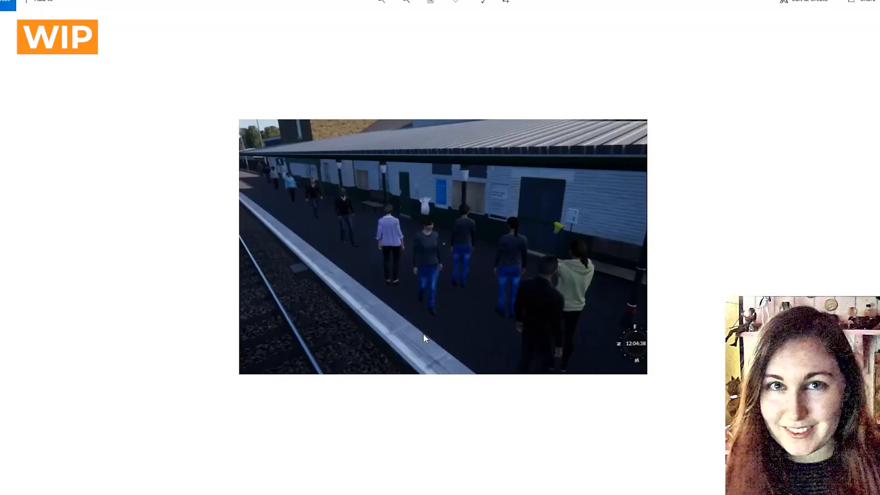
- Zoom in on the image of passengers on a station platform and play the recording of the passenger test
scroll(423, 318, up, 3)
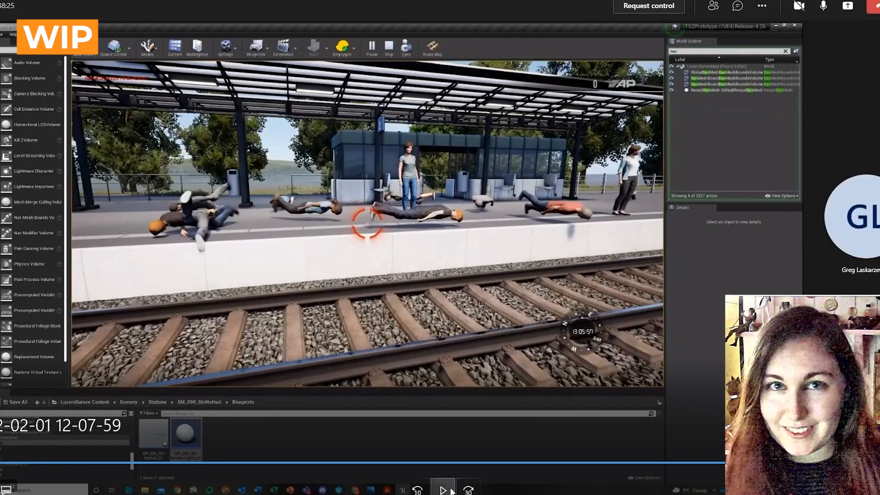
click(443, 490)
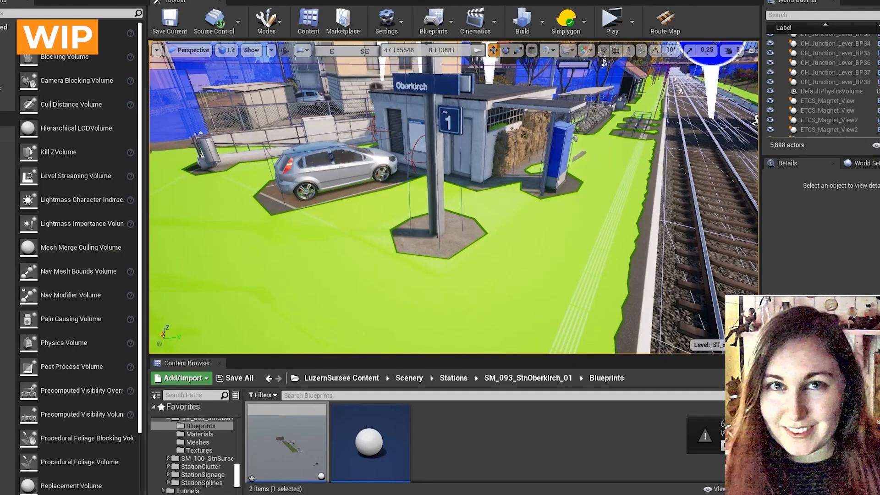
- Examine the nav mesh gaps around the platform 1 sign, the parked car, the small station building and the blue machine
mouse_move(454, 197)
right_down()
mouse_move(386, 201)
mouse_move(459, 201)
right_up()
key(d)
key(d)
key(d)
key(d)
key(a)
key(a)
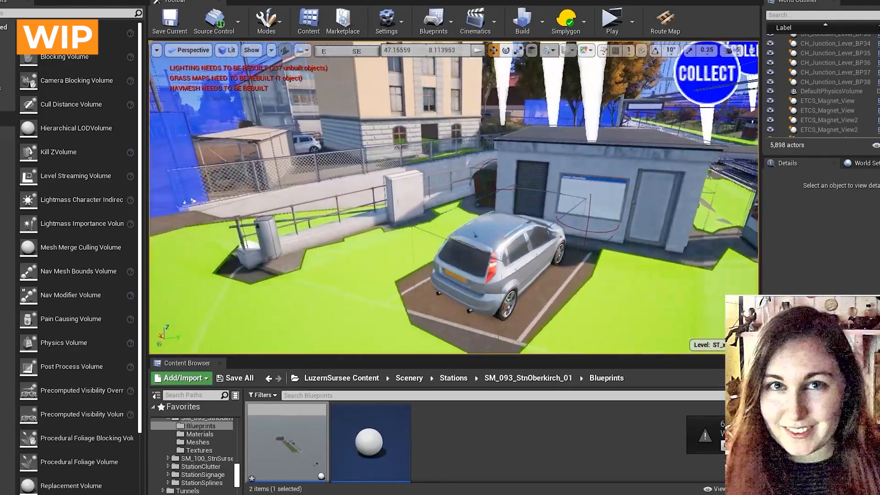
right_drag(521, 202, 435, 200)
key(d)
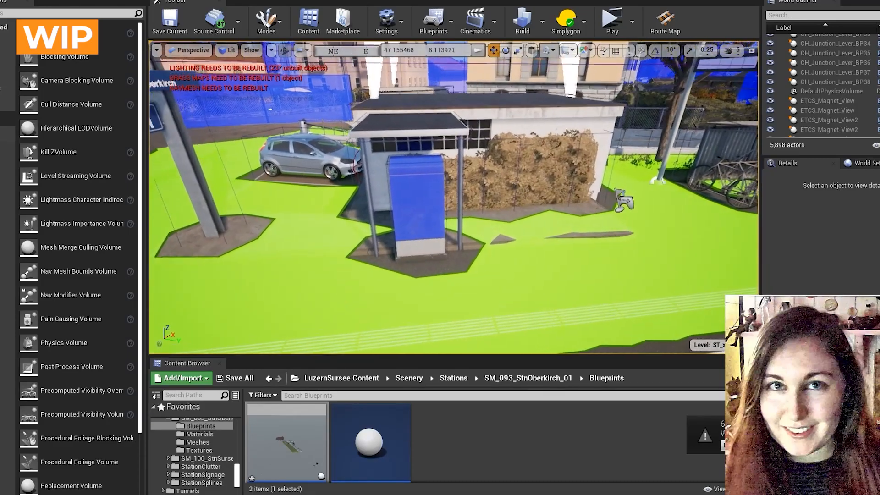
right_drag(549, 216, 546, 215)
key(a)
key(w)
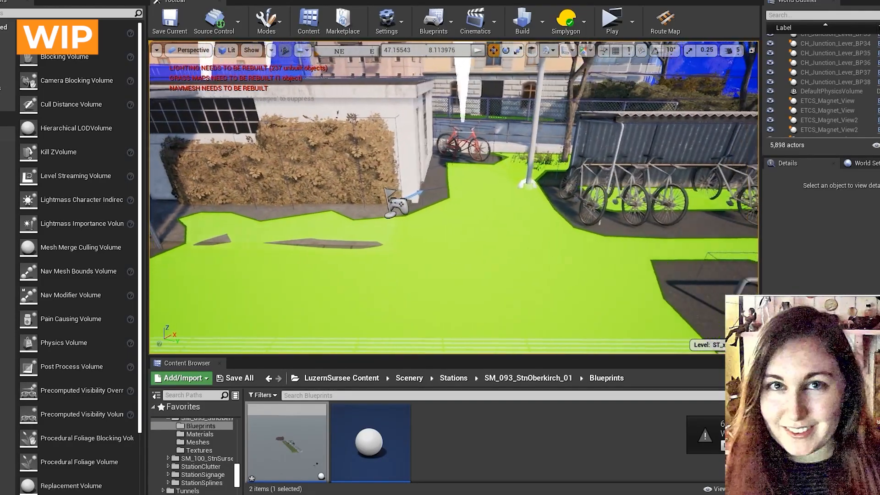
- Examine how the nav mesh narrows between the bicycle racks, the platform railings and the platform edge
key(d)
right_drag(454, 201, 577, 201)
key(w)
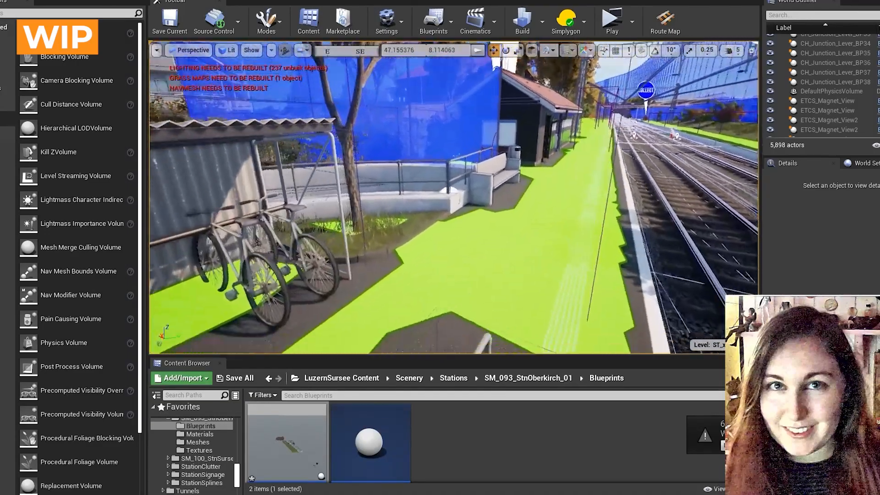
right_drag(448, 306, 365, 306)
key(d)
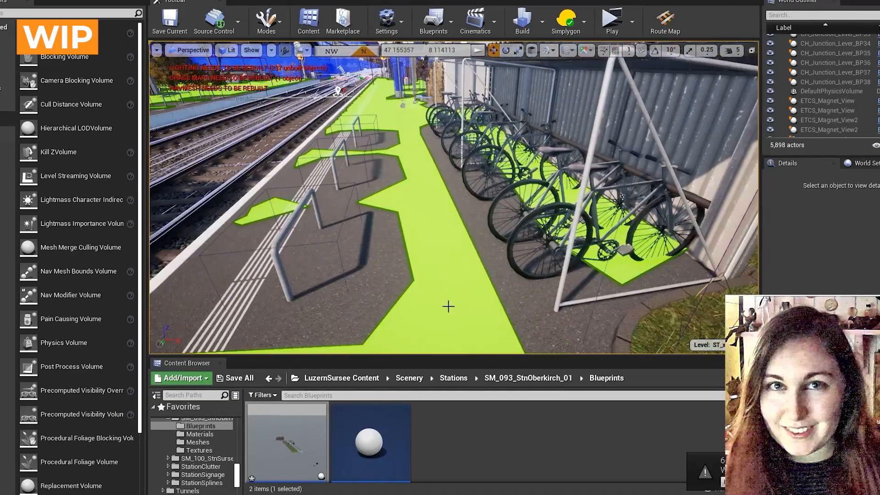
right_drag(461, 312, 435, 283)
key(w)
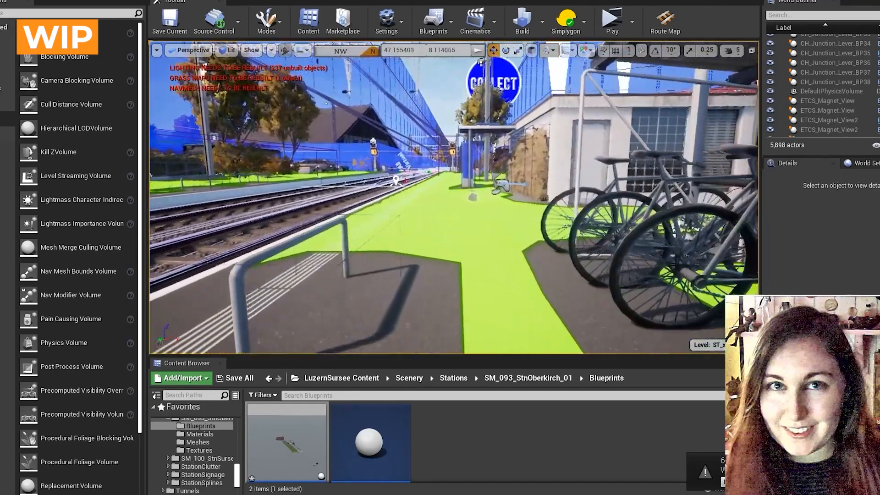
key(s)
right_drag(376, 293, 363, 330)
key(a)
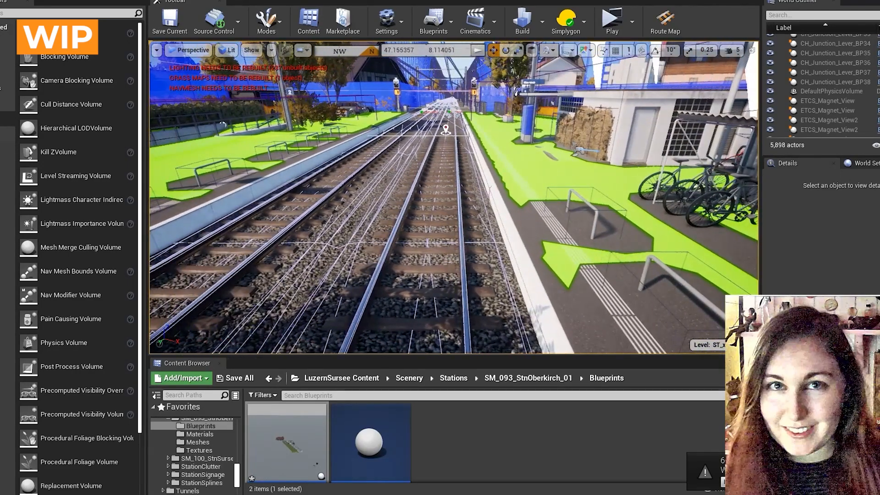
- Open the reference image of the three stepped white blocks with nav mesh and enlarge it
mouse_move(216, 494)
click(112, 461)
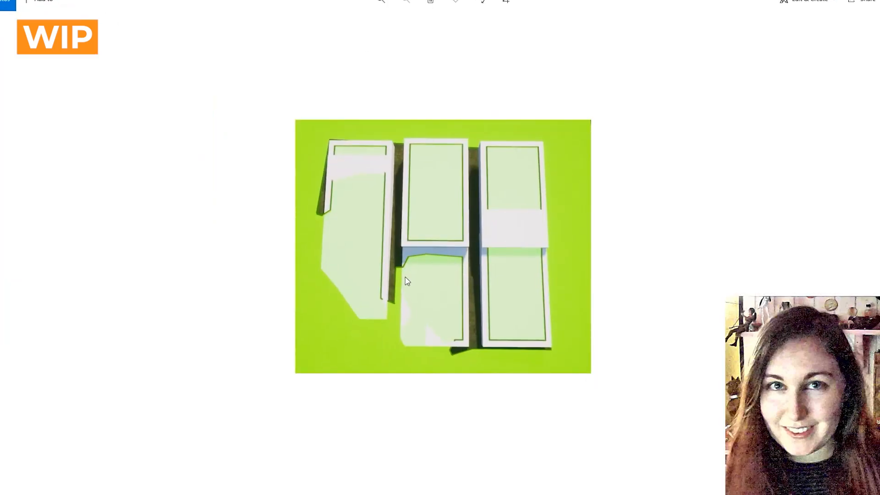
scroll(521, 267, up, 4)
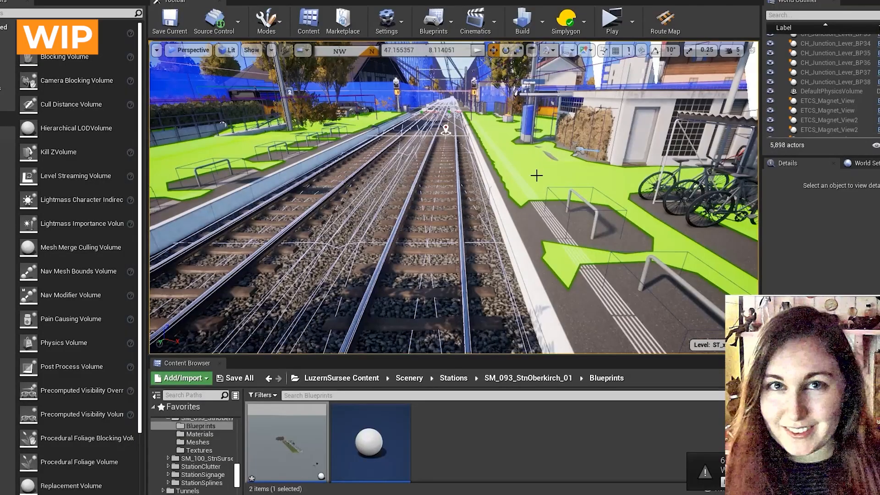
- Build a two-level step on the open grass from a cube stretched into a slab and a raised, overlapping copy
key(f)
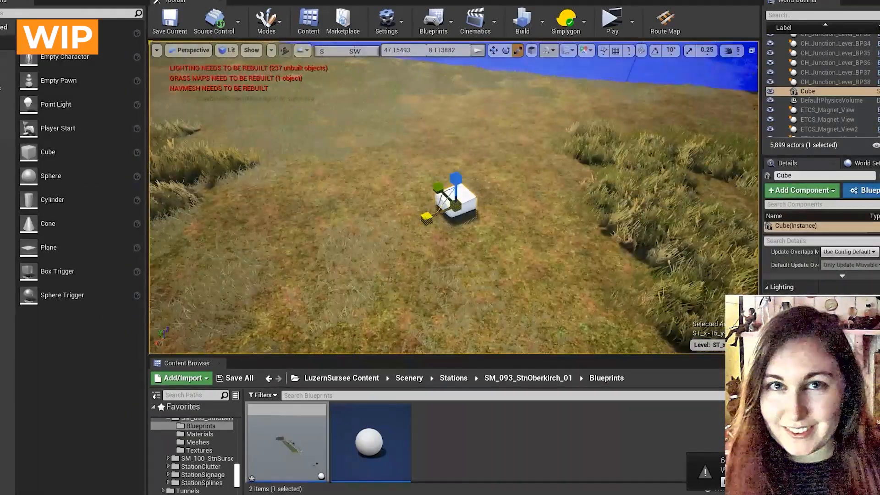
drag(426, 218, 387, 235)
drag(443, 188, 515, 125)
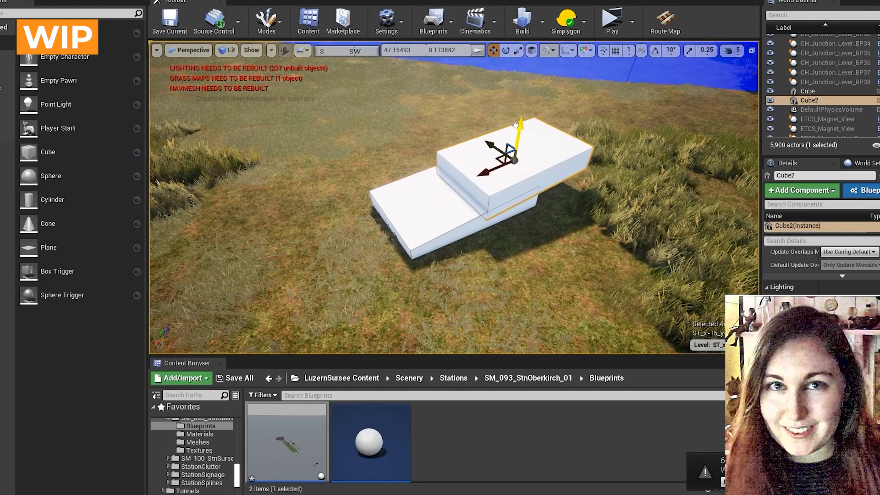
- Add a Nav Mesh Bounds Volume at the two slabs and scale it up to enclose them and the surrounding ground
click(6, 119)
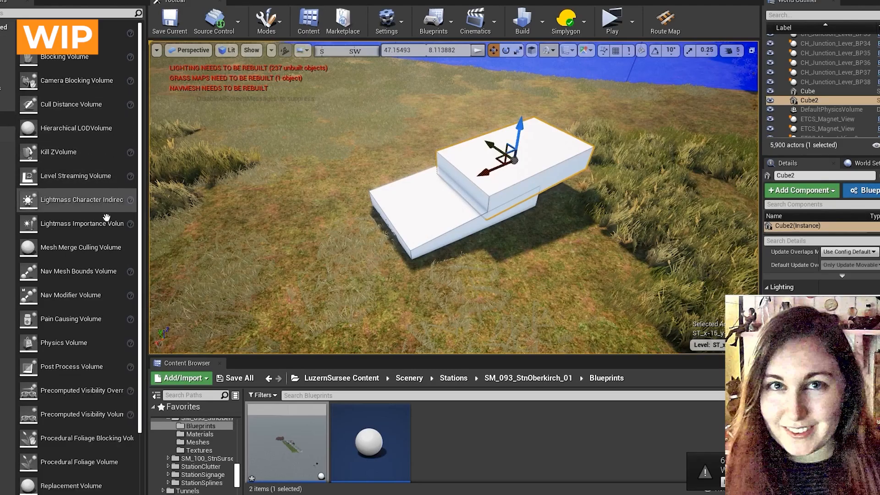
drag(74, 274, 403, 226)
scroll(503, 246, down, 5)
key(r)
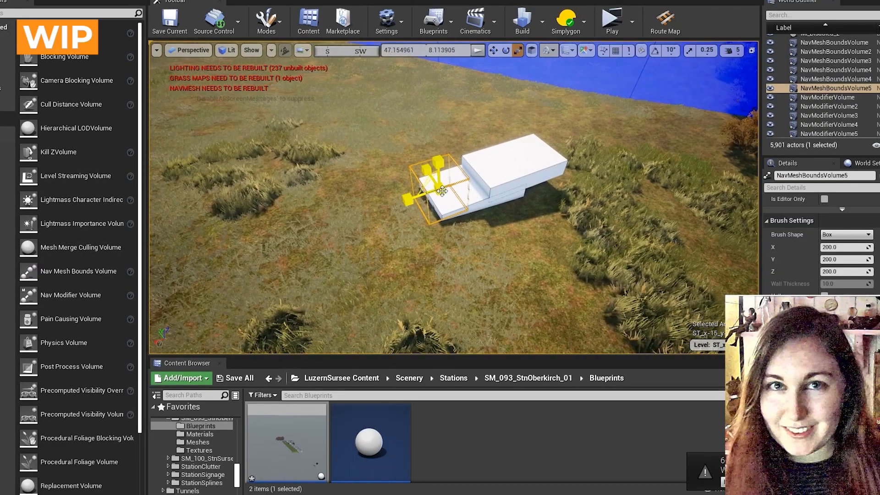
drag(435, 188, 468, 184)
drag(474, 148, 479, 152)
right_drag(480, 152, 549, 160)
drag(395, 174, 408, 173)
right_drag(408, 173, 444, 169)
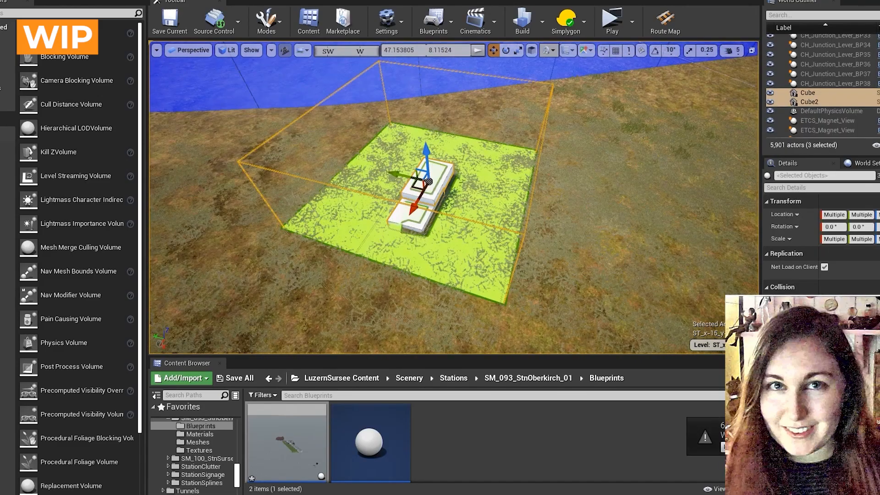
- Examine the nav mesh on both slab levels and the gap at the step between them
right_drag(454, 197, 486, 220)
right_drag(549, 258, 544, 259)
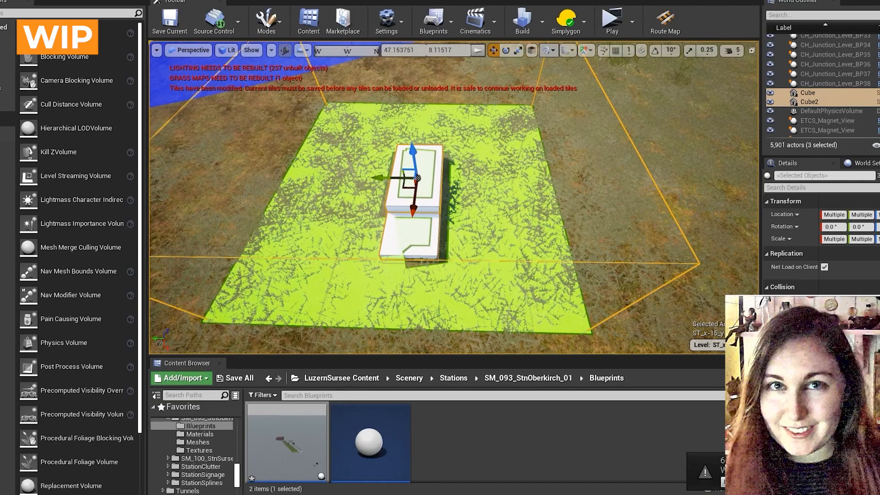
right_drag(514, 211, 518, 211)
right_drag(465, 242, 522, 221)
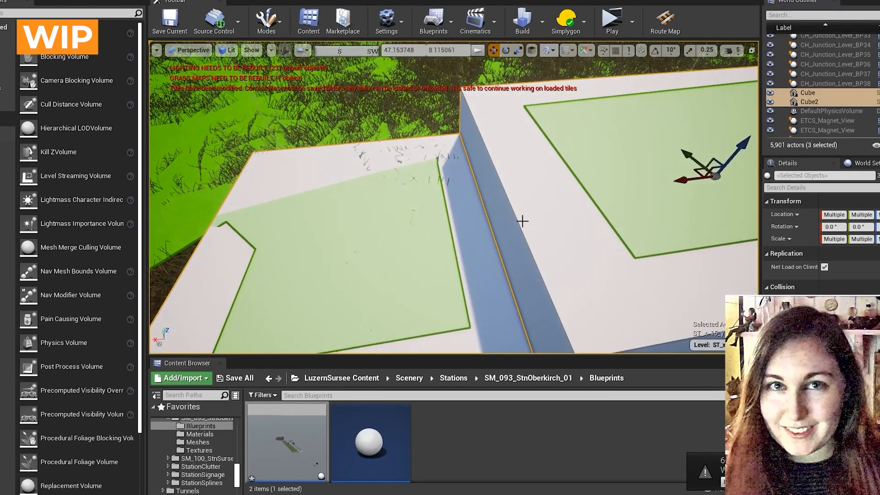
right_drag(421, 253, 421, 238)
- Duplicate both slabs and place the copied pair beside the original
click(371, 236)
ctrl+click(494, 141)
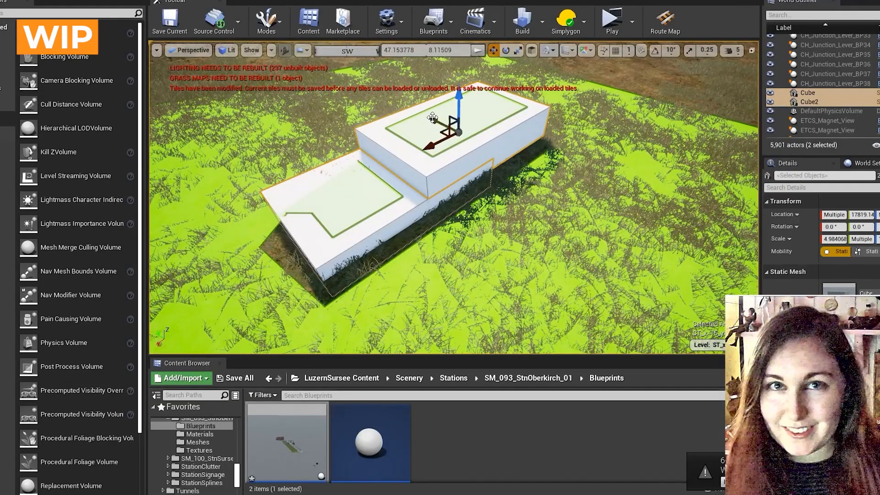
alt+drag(433, 120, 544, 180)
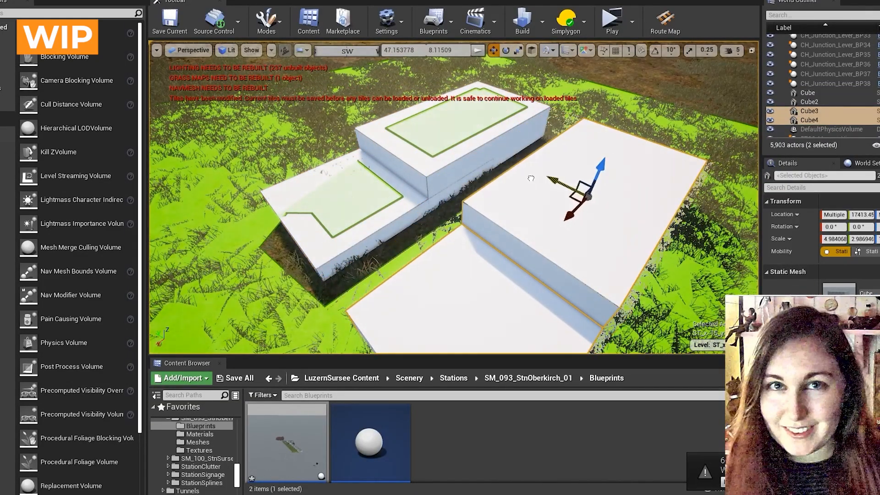
right_drag(545, 179, 537, 183)
right_drag(418, 199, 418, 199)
- Lower the upper slab of the copied pair to make a shallower step, and rebuild the nav mesh
click(418, 198)
right_drag(546, 151, 548, 151)
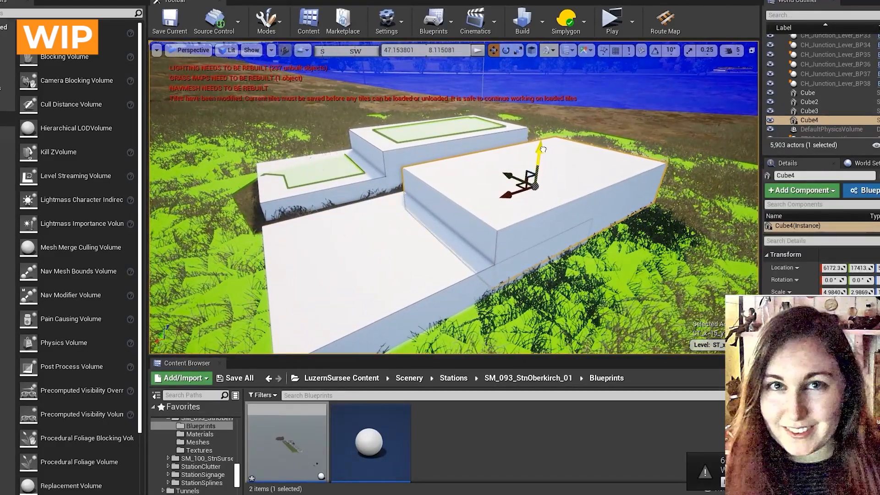
drag(543, 150, 547, 155)
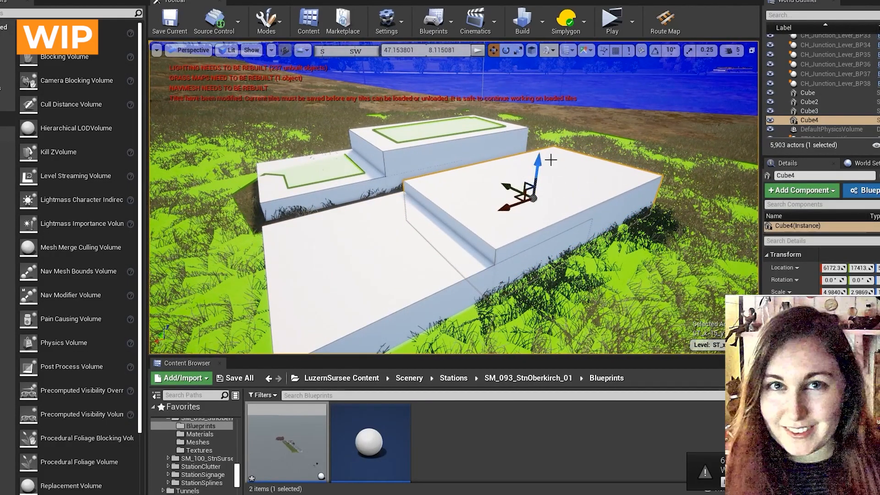
mouse_move(551, 159)
right_down()
mouse_move(567, 177)
mouse_move(565, 133)
mouse_move(538, 143)
mouse_move(550, 175)
right_up()
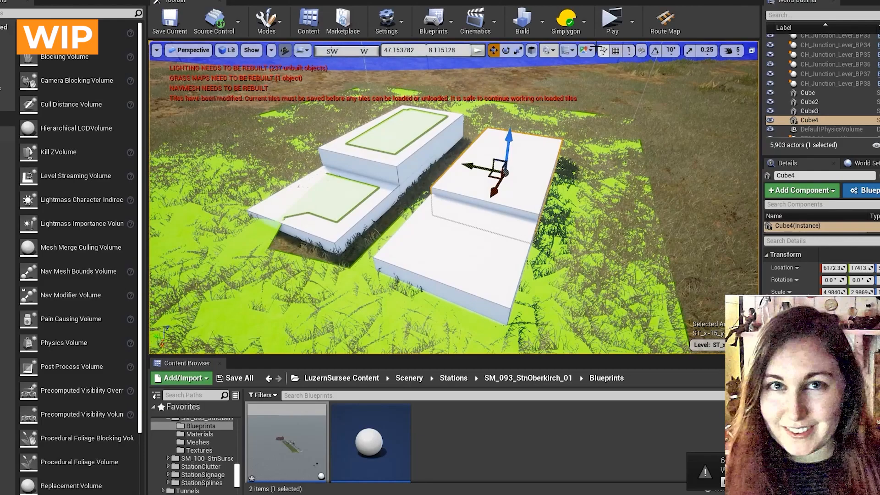
right_drag(621, 125, 508, 94)
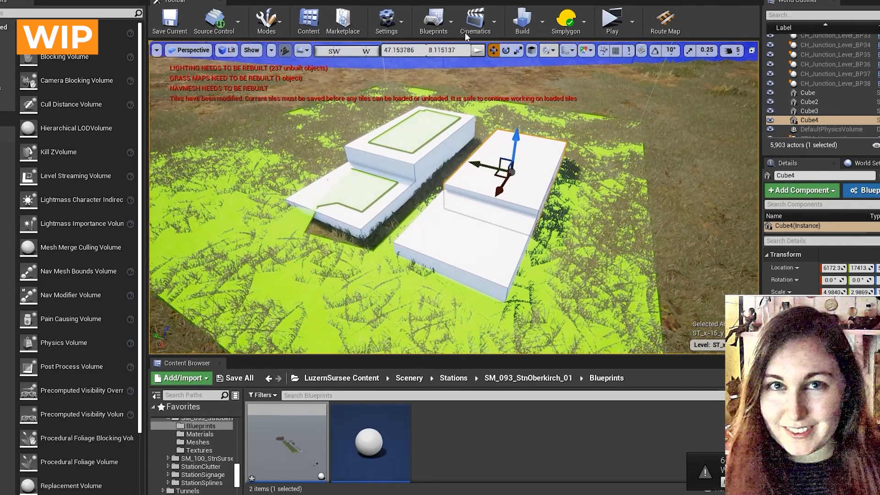
click(542, 21)
click(588, 236)
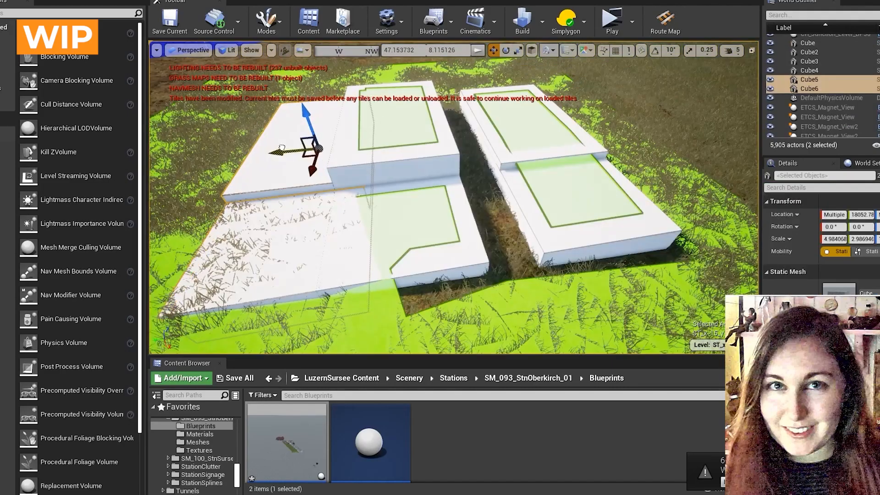
- Place a third slab pair on the other side of the original taller step
scroll(436, 204, up, 5)
alt+drag(519, 201, 597, 197)
- Place a new cube on the lower slab of the third pair and raise it slightly
click(6, 42)
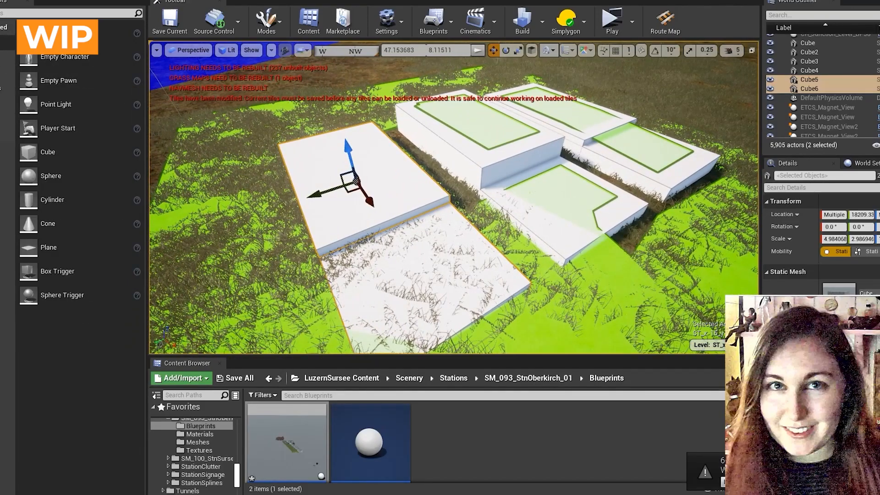
drag(50, 153, 392, 266)
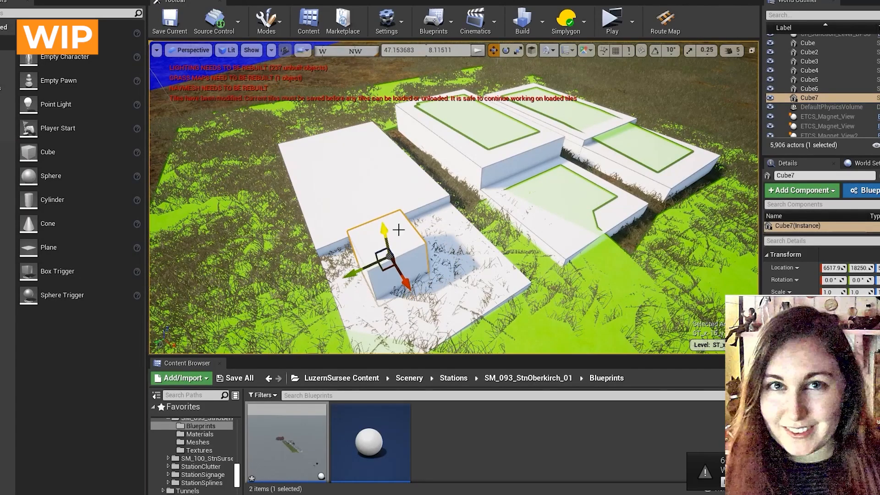
alt+drag(399, 229, 477, 259)
drag(457, 212, 459, 184)
scroll(820, 270, down, 5)
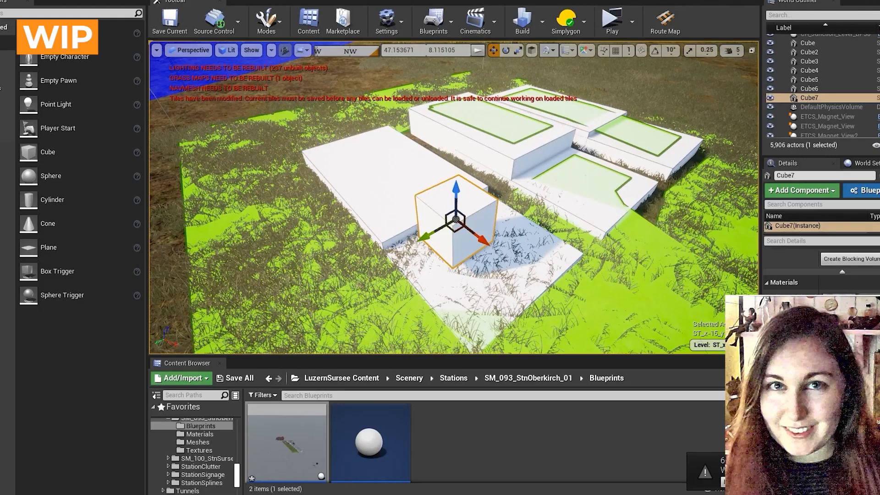
scroll(820, 271, down, 2)
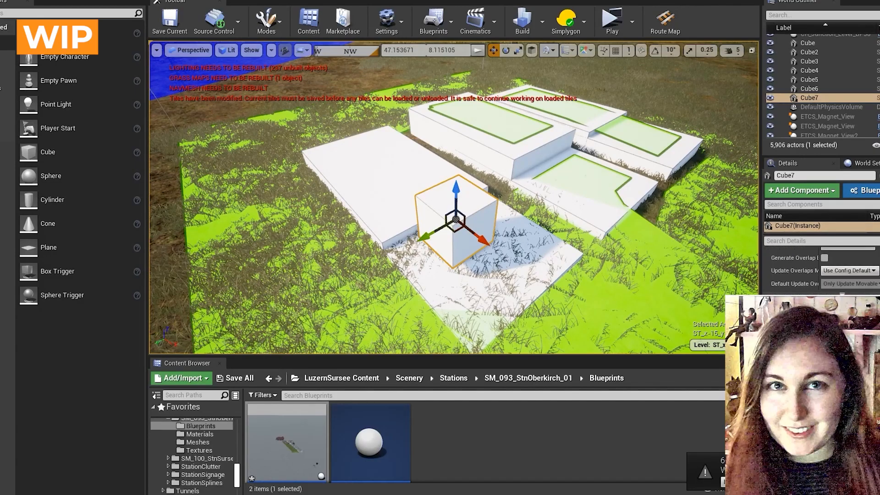
- Scale the new cube into a wide, flat slab and position it as an intermediate step on the third pair's lower slab
mouse_move(532, 230)
right_down()
mouse_move(537, 235)
mouse_move(532, 230)
right_up()
key(w)
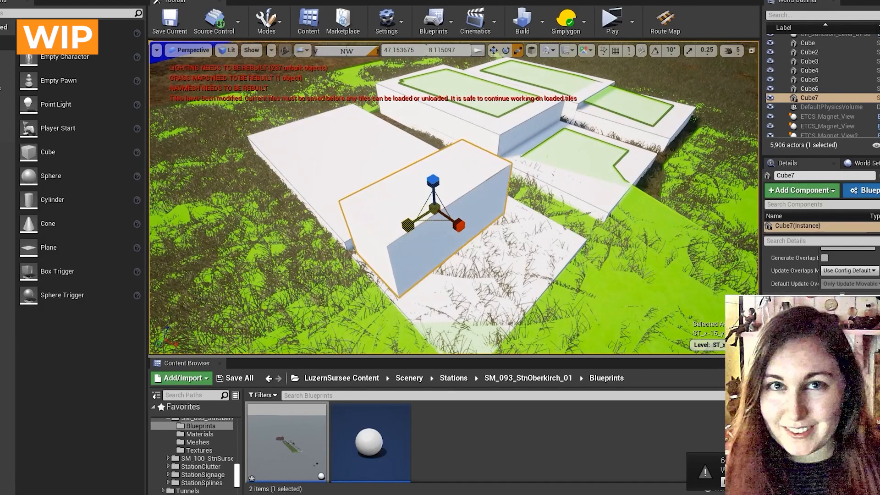
drag(466, 227, 427, 203)
drag(399, 154, 391, 238)
drag(425, 192, 426, 200)
key(r)
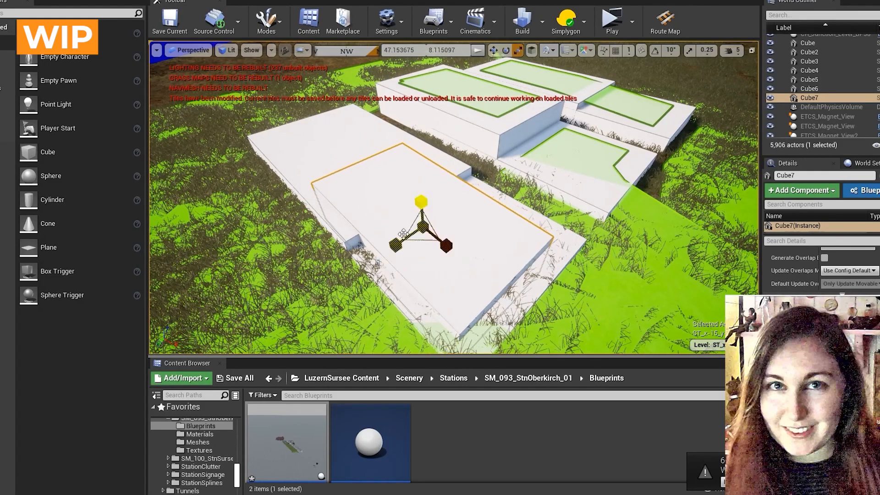
drag(447, 243, 431, 231)
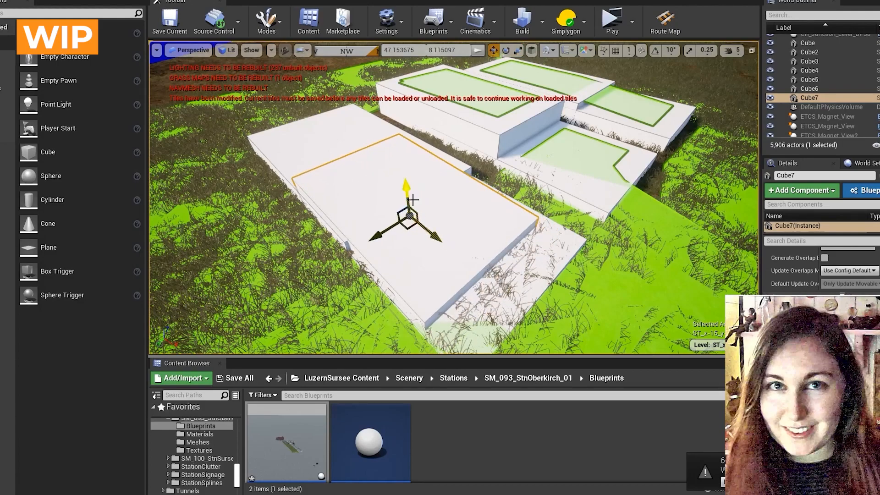
mouse_move(409, 192)
mouse_down()
mouse_move(407, 173)
mouse_move(413, 196)
mouse_up()
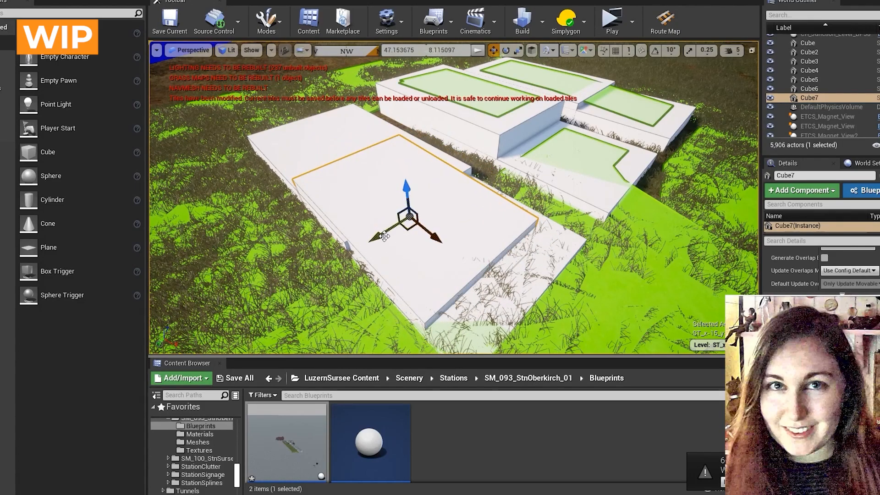
- Rebuild the navigation paths with the intermediate slab in place
right_drag(388, 231, 387, 231)
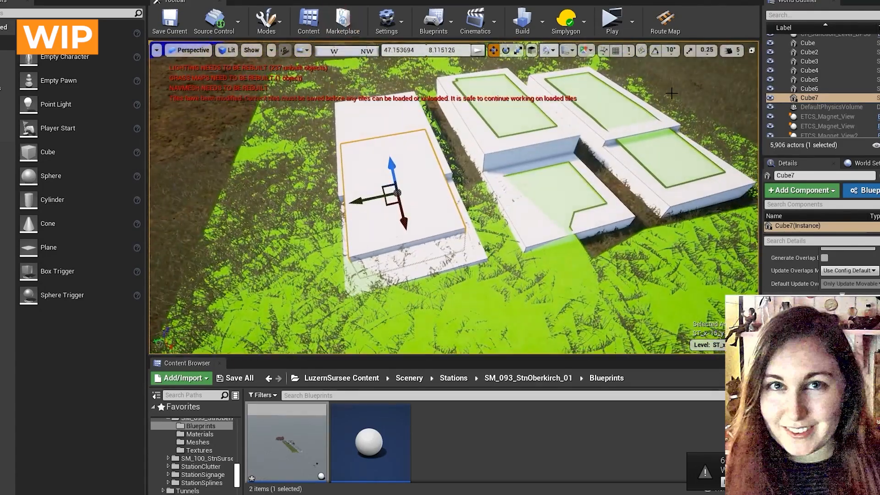
click(545, 34)
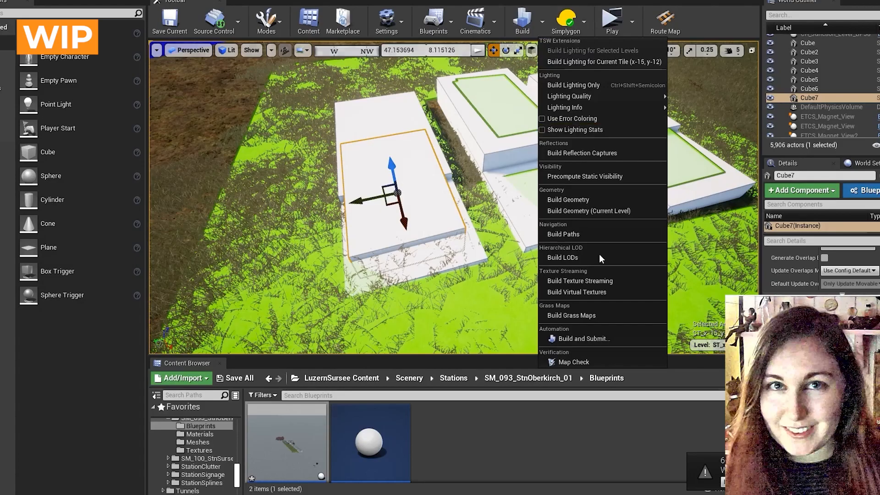
click(581, 232)
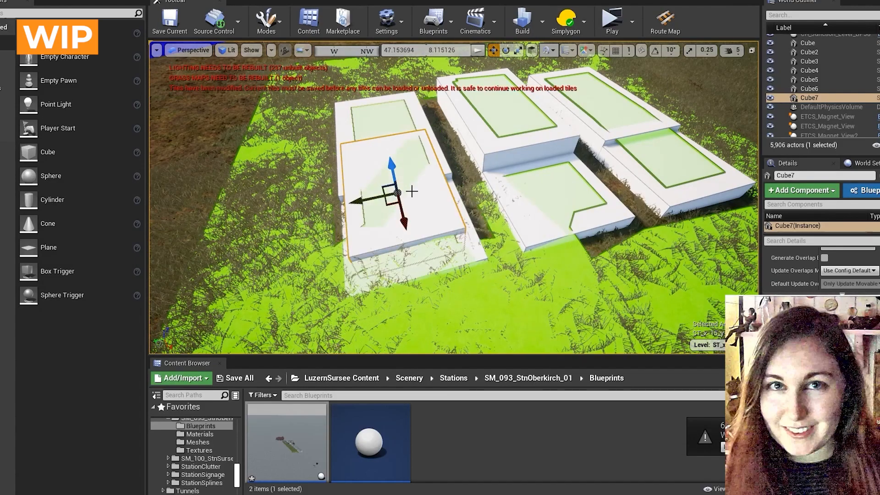
- Examine the nav mesh and the step edges of the third slab pair up close and from several angles
right_drag(411, 195, 412, 195)
right_drag(657, 211, 657, 210)
right_drag(292, 179, 293, 178)
right_drag(464, 211, 464, 211)
key(w)
right_drag(646, 224, 664, 239)
key(w)
right_drag(464, 211, 458, 216)
key(s)
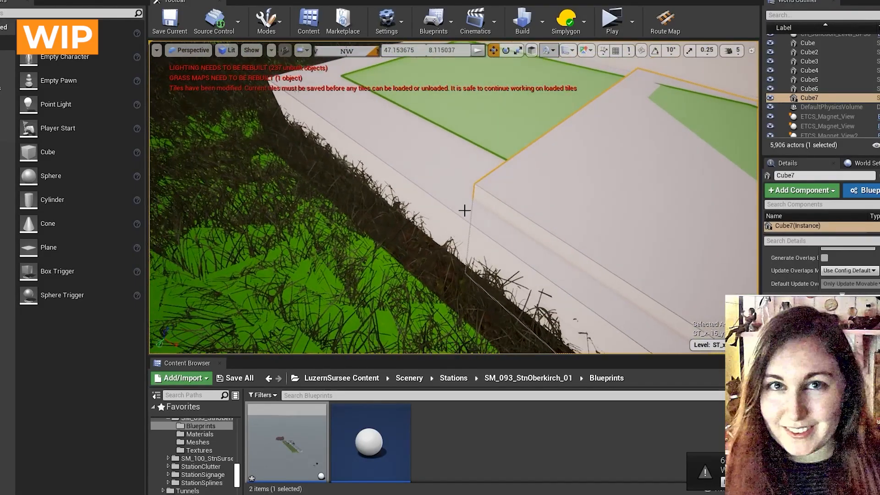
key(w)
right_drag(528, 181, 506, 184)
key(s)
- Switch to the reference image in the photo viewer, compare nav mesh coverage on its three slab arrangements, and return to the level editor
mouse_move(220, 494)
click(141, 453)
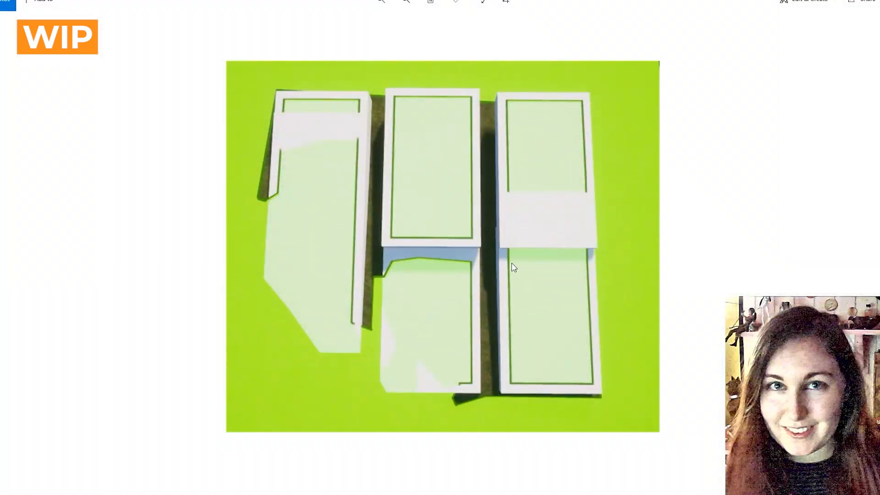
scroll(463, 278, up, 3)
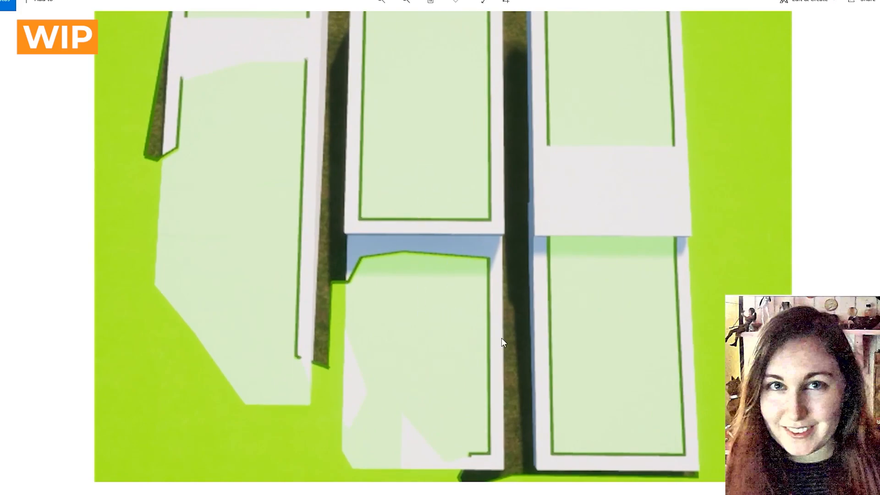
scroll(623, 137, down, 3)
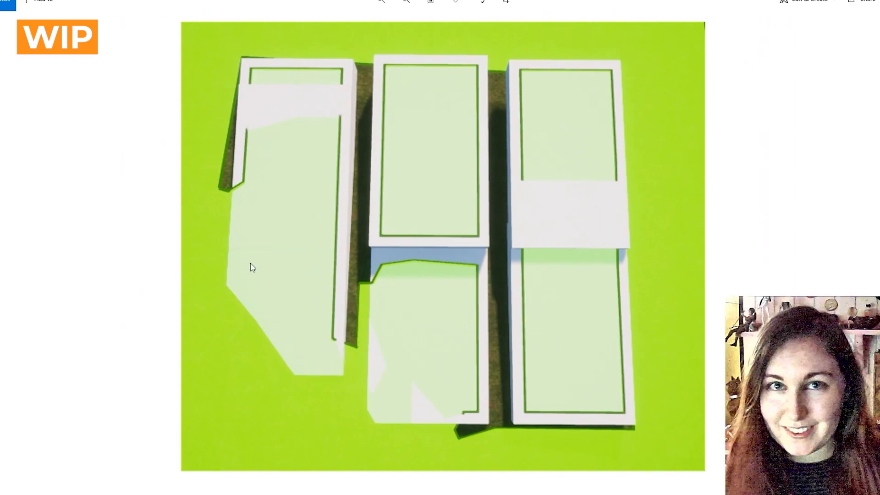
scroll(607, 121, down, 1)
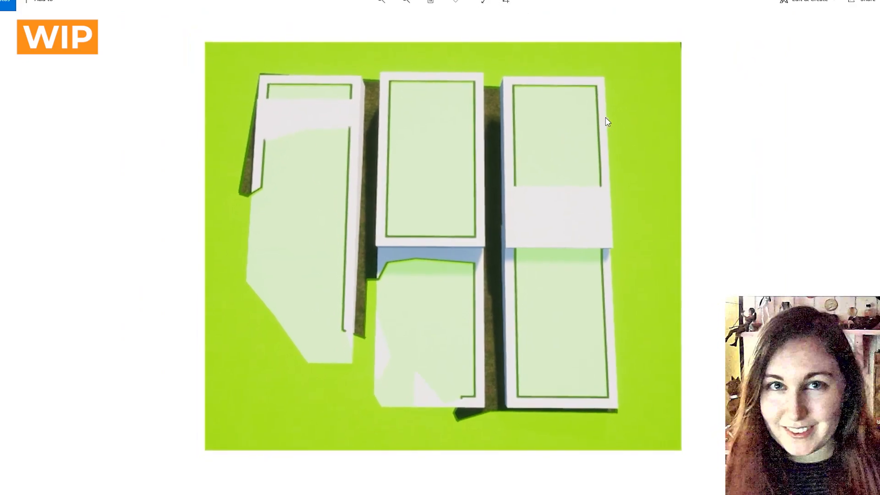
key(alt+Tab)
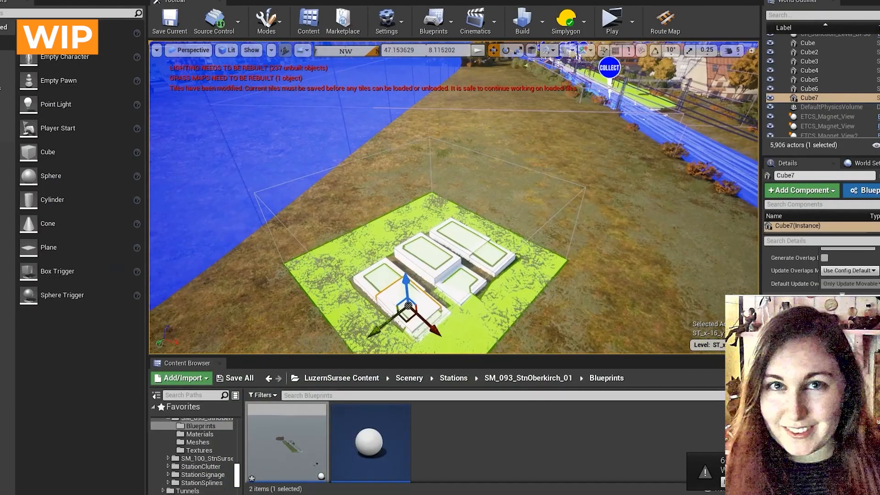
- Place a Nav Modifier Volume near the corner of the nav mesh area in front of the third slab pair
alt+drag(179, 150, 162, 146)
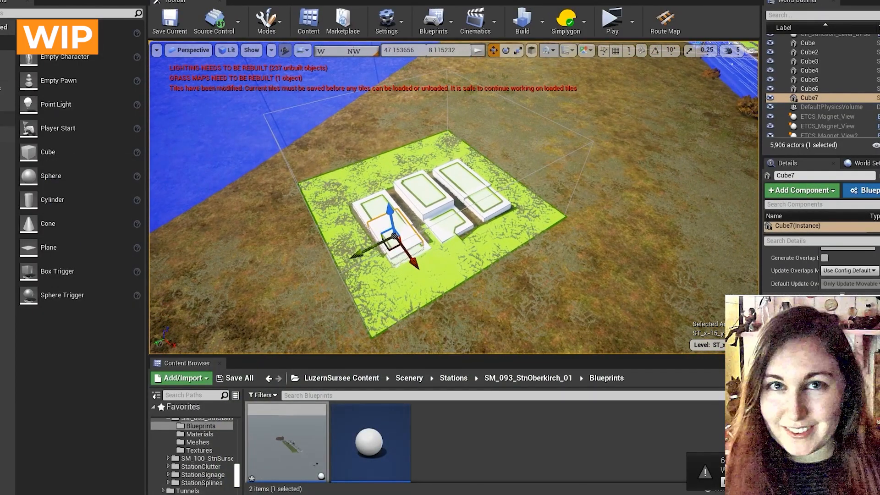
click(7, 119)
drag(76, 300, 374, 298)
scroll(410, 275, up, 3)
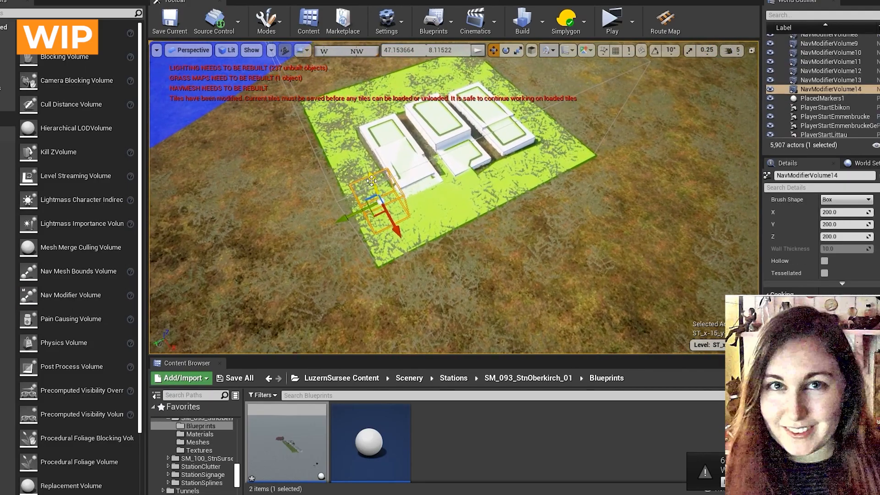
drag(374, 183, 388, 224)
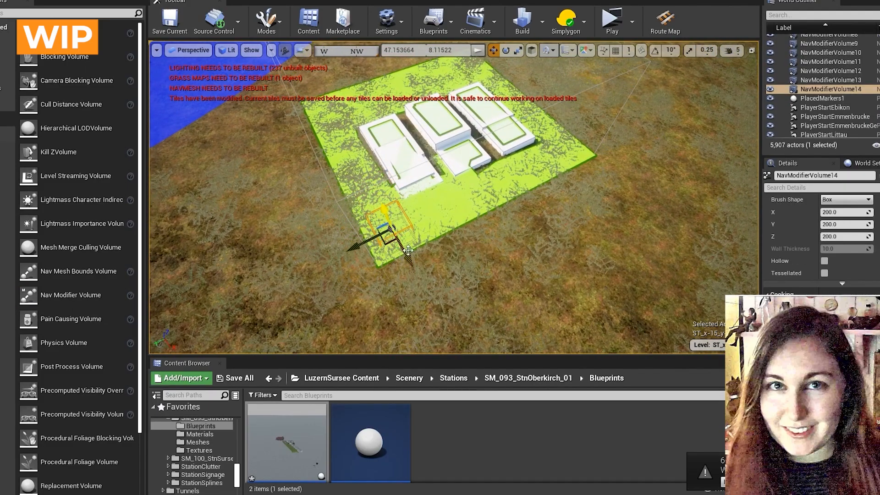
- Enlarge the Nav Modifier Volume so it covers the corner of the nav mesh area
right_drag(388, 224, 436, 125)
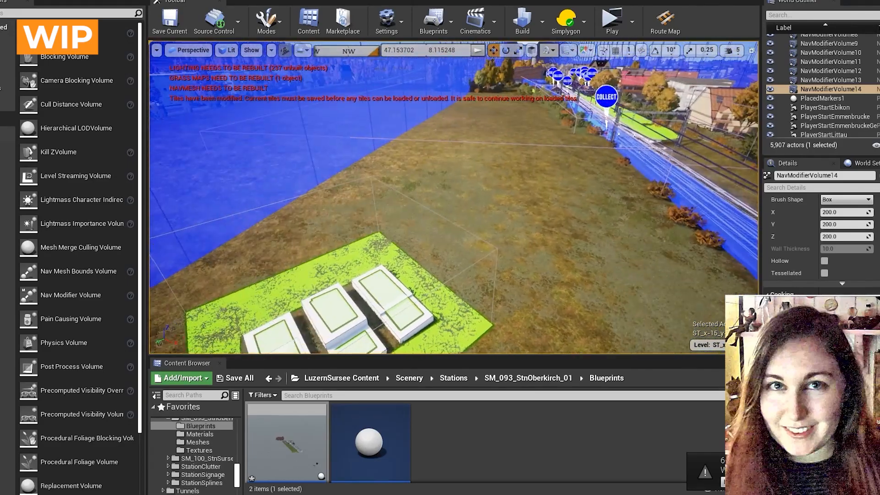
right_drag(503, 176, 499, 188)
key(r)
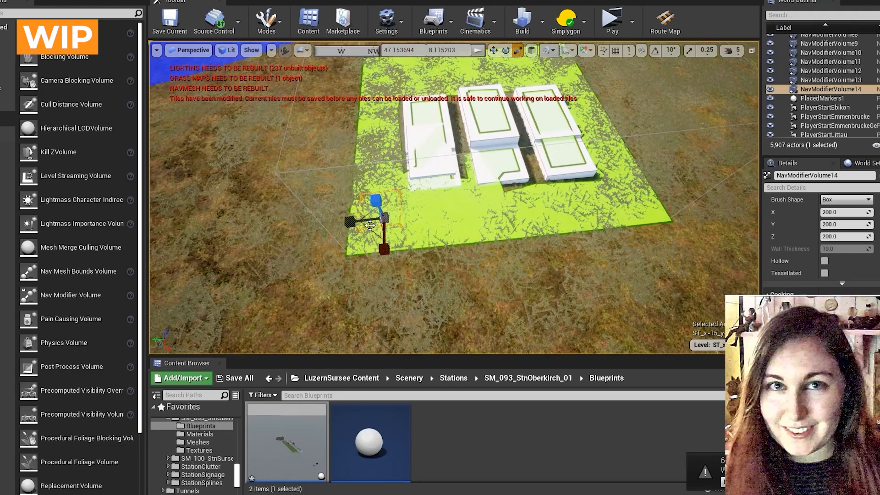
drag(383, 218, 384, 271)
key(w)
scroll(384, 270, up, 5)
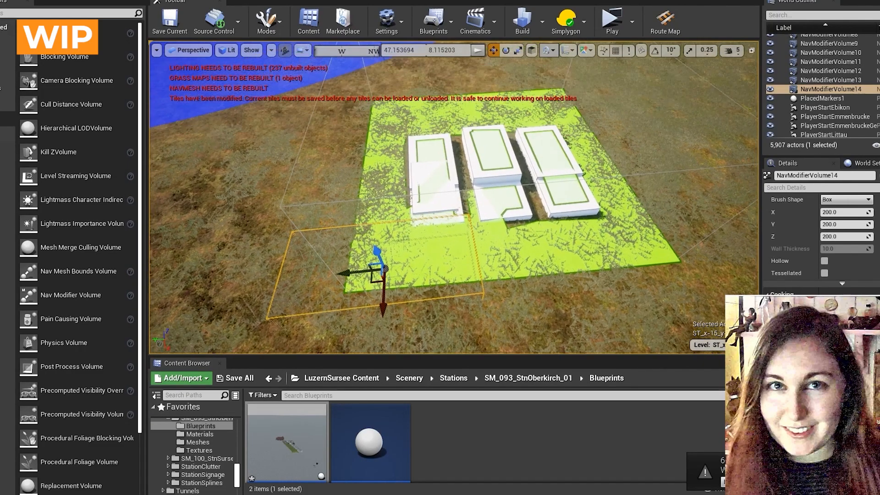
- Rebuild the navigation paths to apply the Nav Modifier Volume to the nav mesh
click(542, 24)
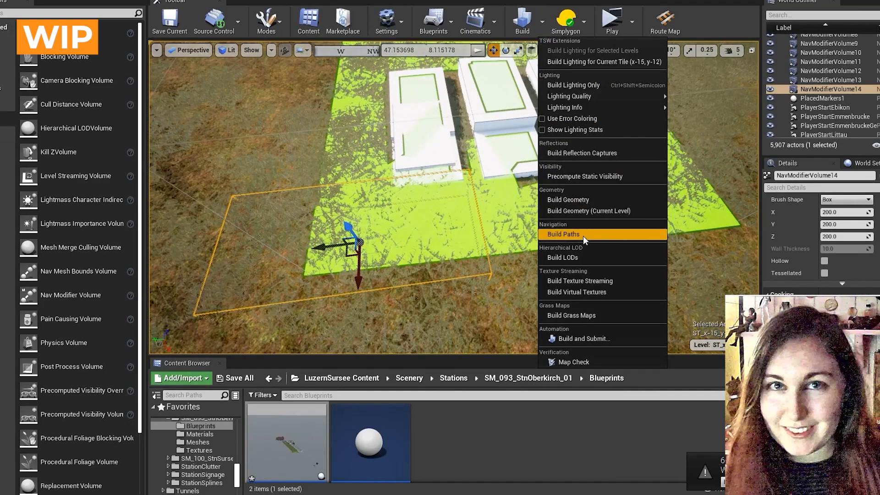
click(564, 234)
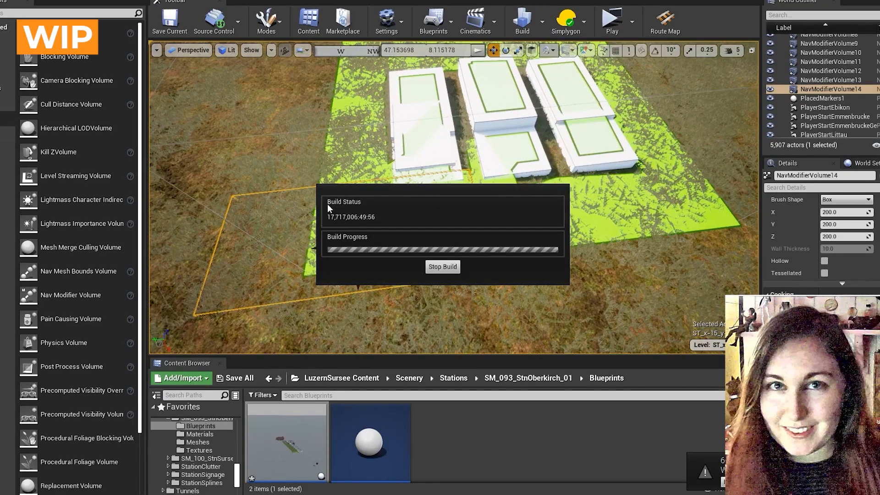
right_drag(243, 175, 275, 175)
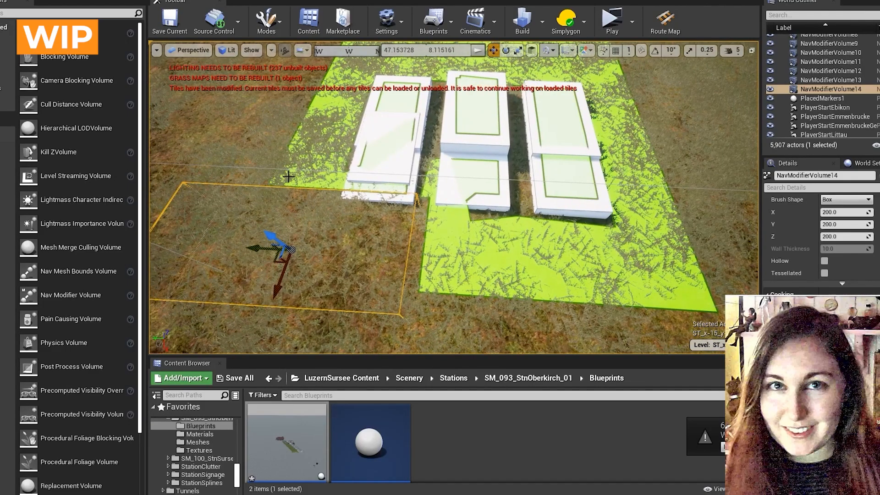
- Inspect and select the Luzern route map collectable on the end wall of the Oberkirch station shelter
right_drag(490, 227, 510, 174)
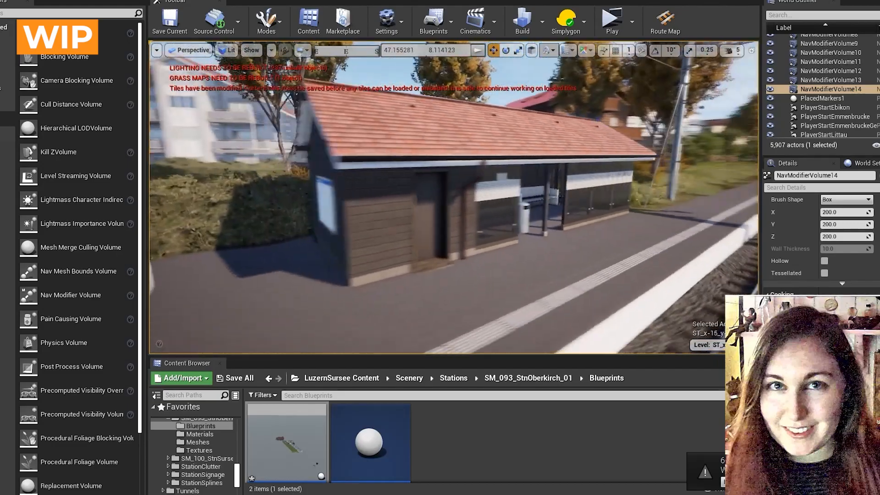
right_drag(530, 221, 530, 220)
key(w)
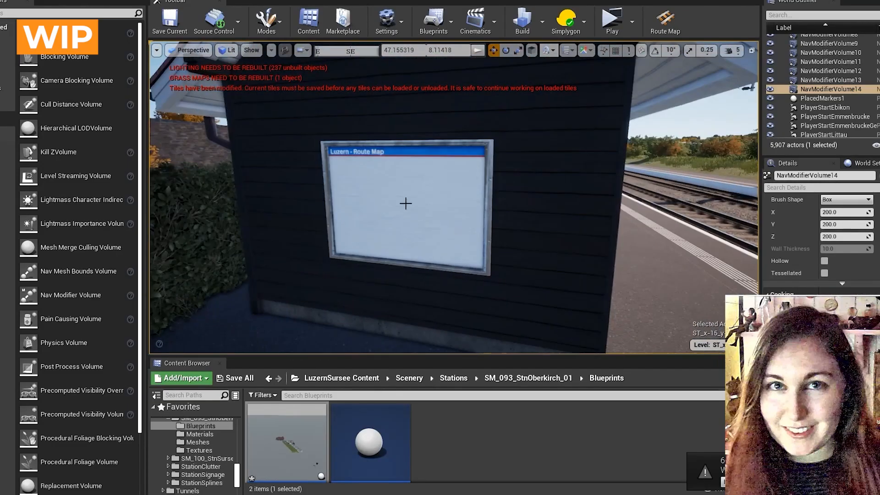
click(406, 202)
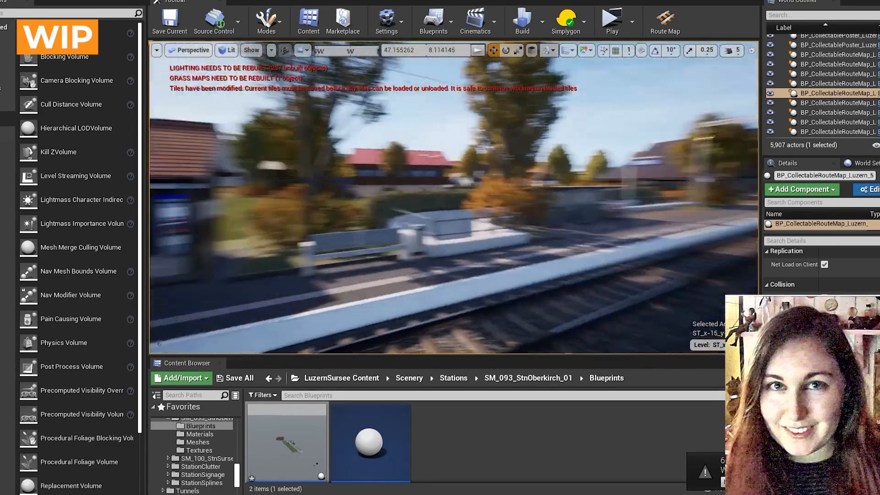
- Select the red collectable bike beside the bicycle shelter and look over the station platforms
mouse_move(453, 197)
right_down()
mouse_move(368, 197)
mouse_move(456, 197)
right_up()
key(d)
key(w)
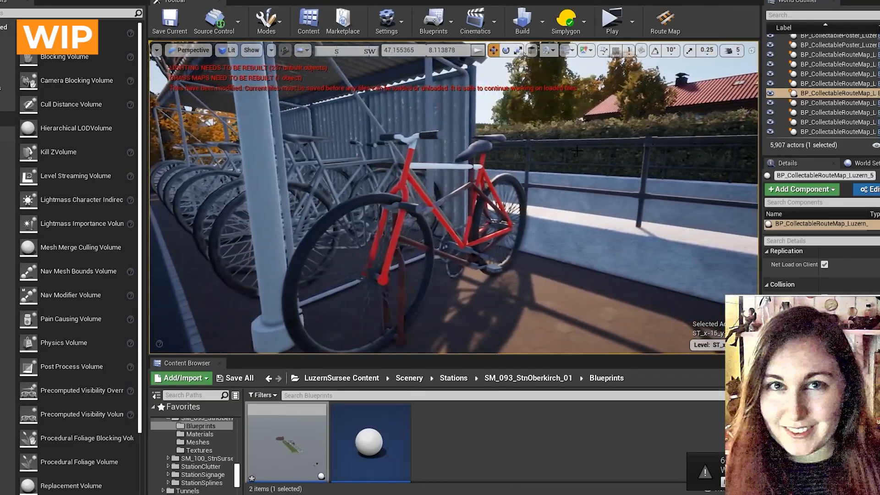
click(474, 146)
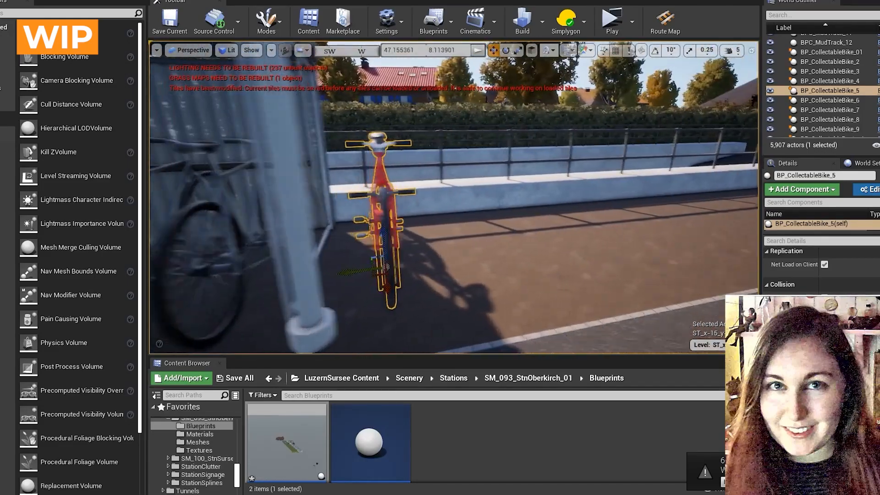
right_drag(454, 197, 501, 151)
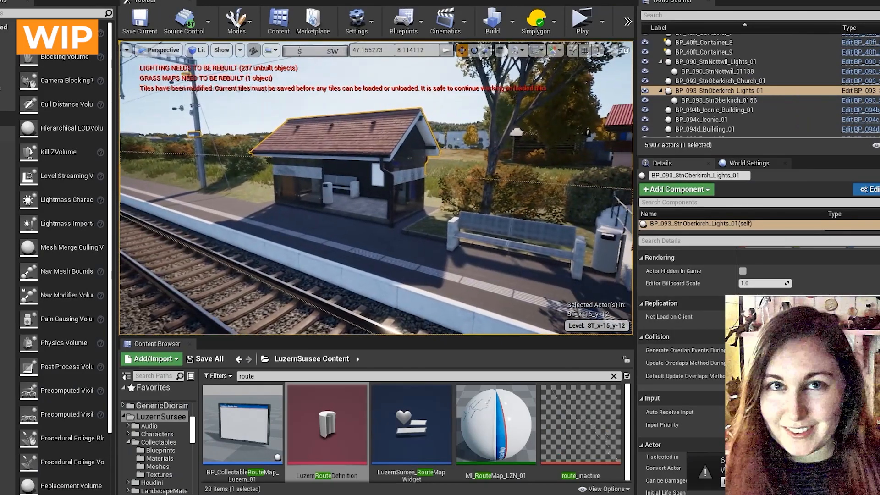
right_drag(429, 235, 418, 233)
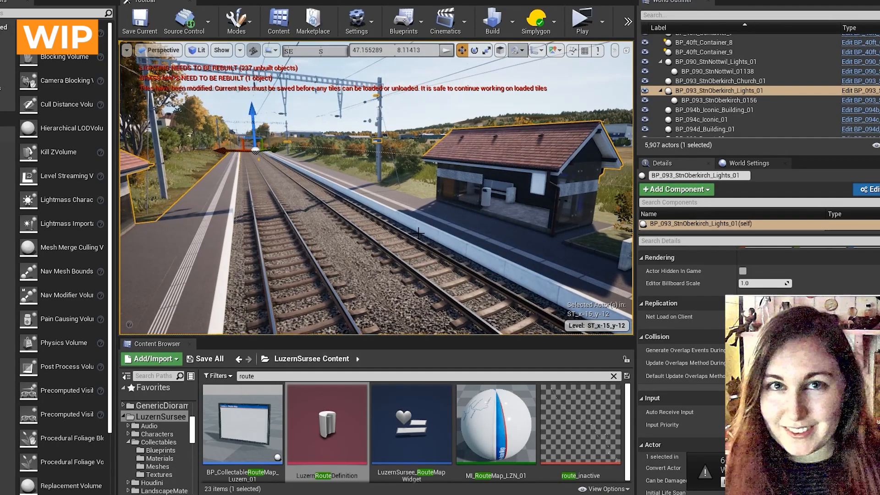